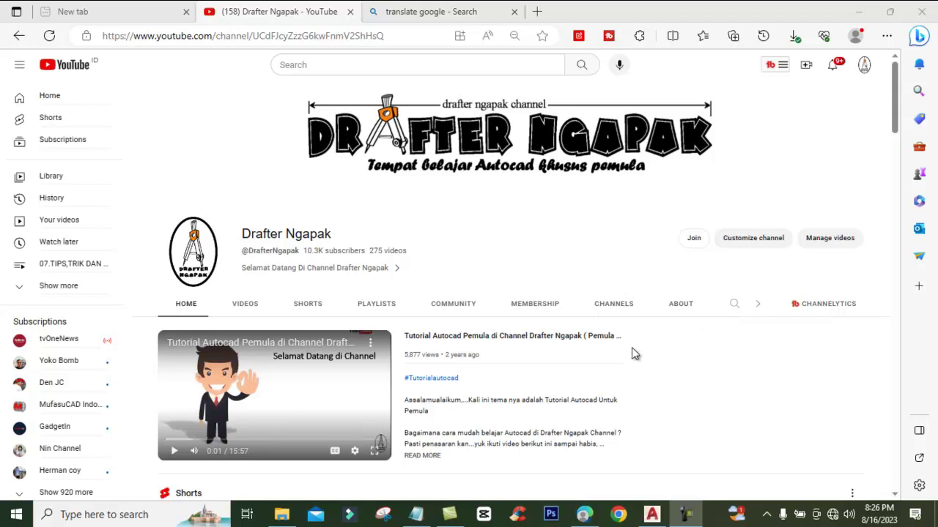
# Switch from the YouTube channel page to the Reverse Tutorial drawing in AutoCAD
pyautogui.click(651, 514)
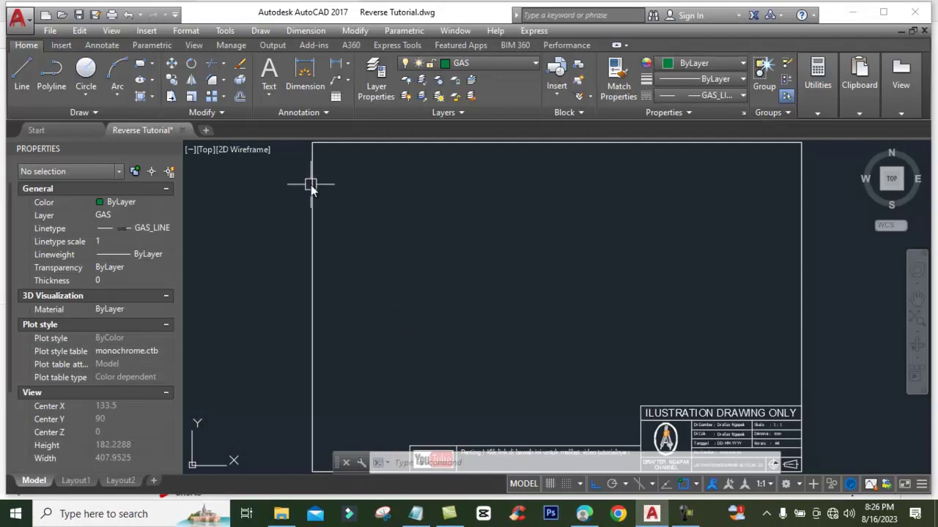
pyautogui.click(205, 113)
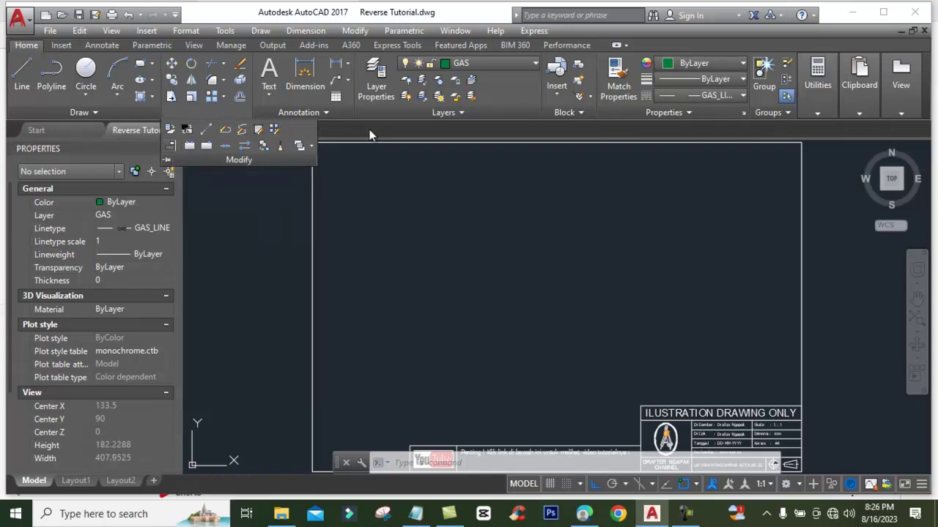
pyautogui.click(218, 112)
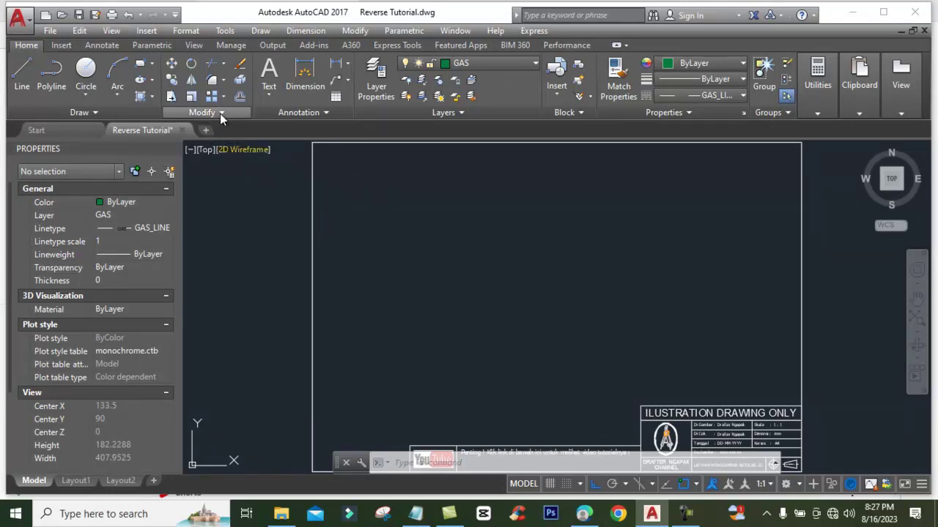
# Expand the Modify panel to show the Reverse tool, then switch to the Edge browser
pyautogui.click(219, 113)
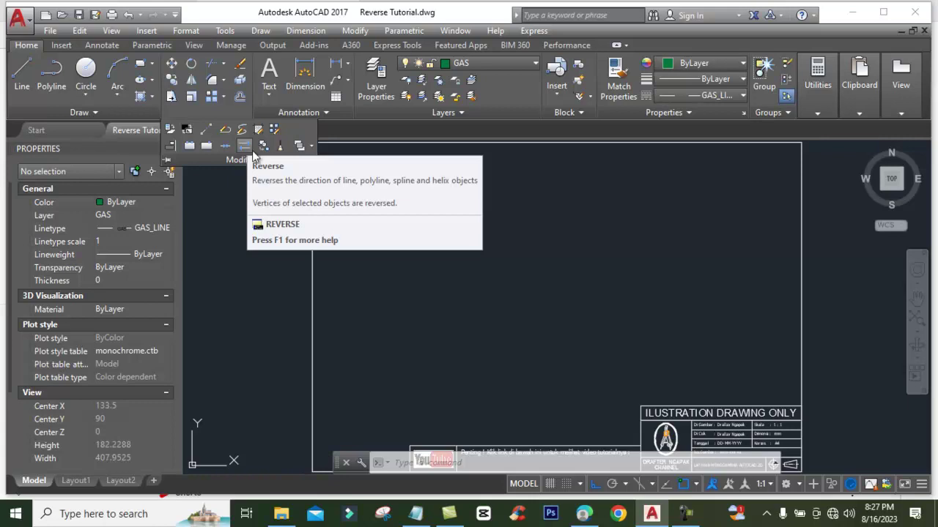
pyautogui.click(463, 271)
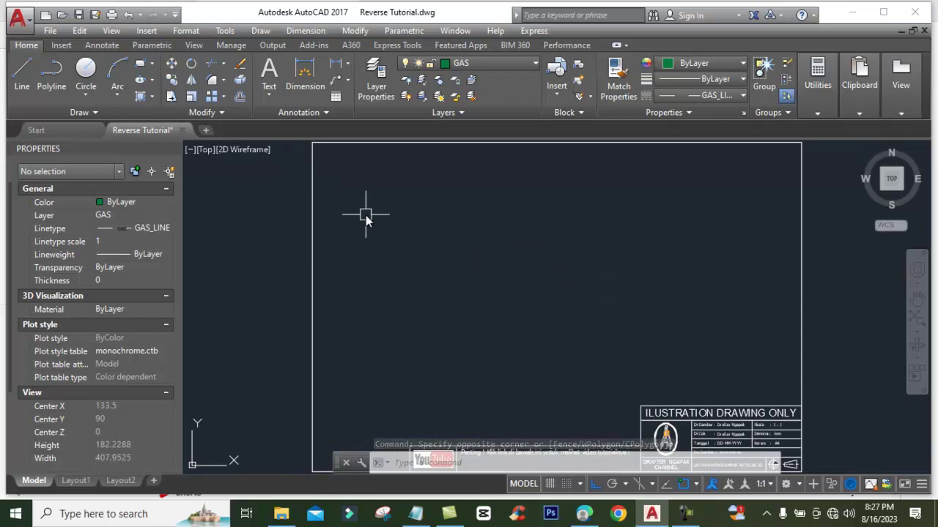
pyautogui.click(583, 515)
# View the REVERSE → MUNDUR translation, then minimize the browser to return to AutoCAD
pyautogui.click(432, 12)
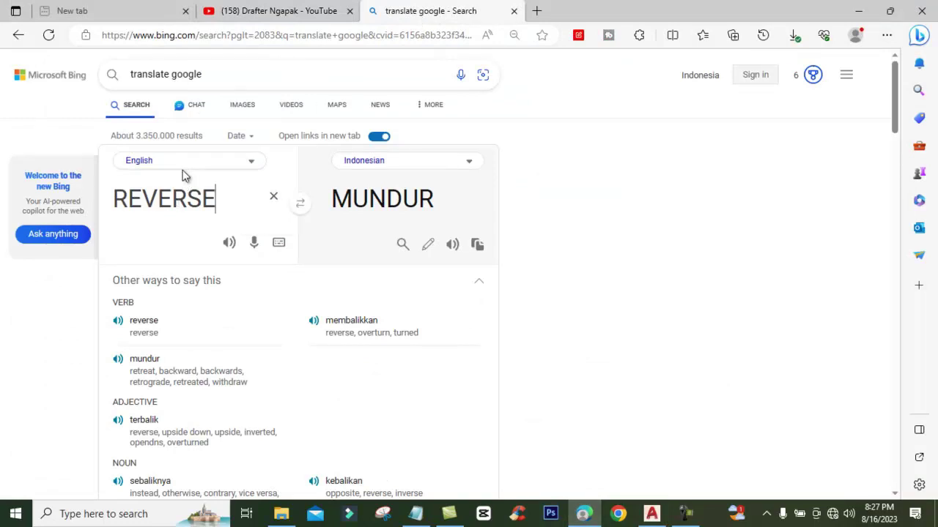
pyautogui.click(859, 15)
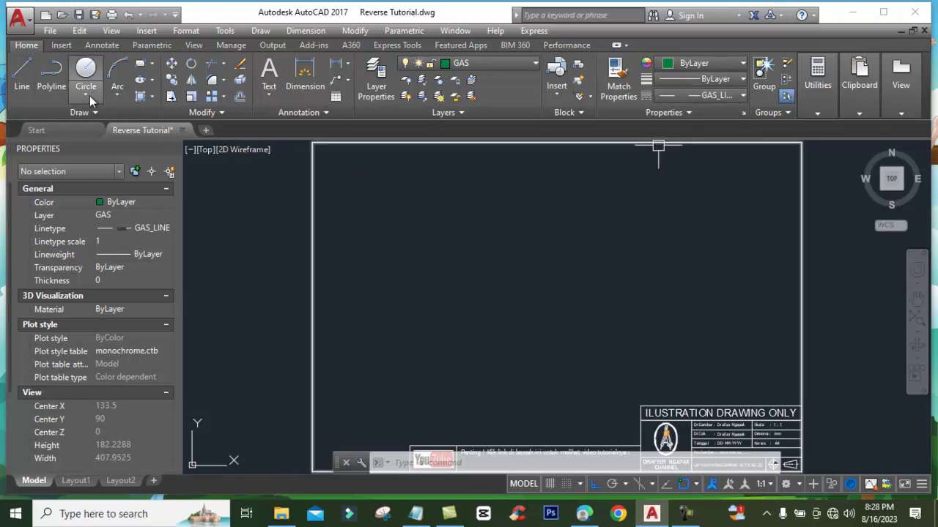
# Draw a closed rectangle of four GAS-linetype lines with the Line tool
pyautogui.click(22, 73)
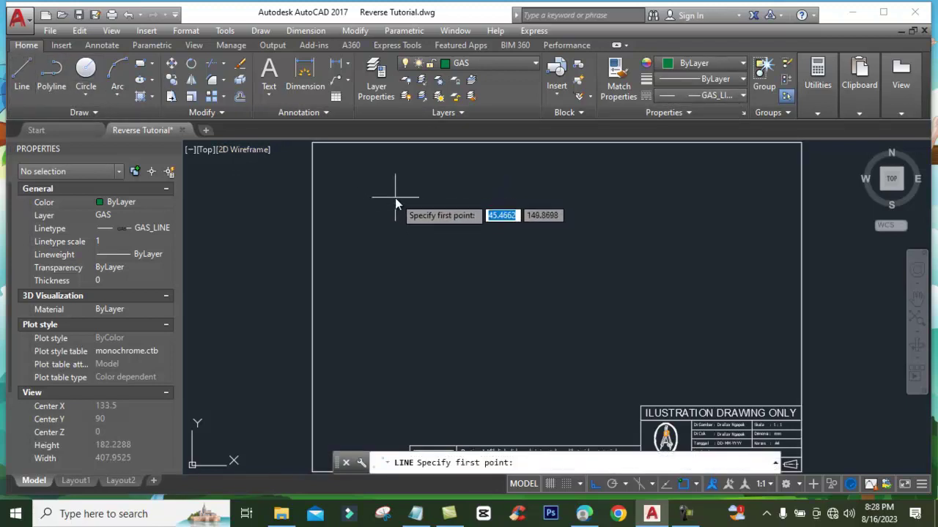
pyautogui.click(395, 198)
pyautogui.click(395, 286)
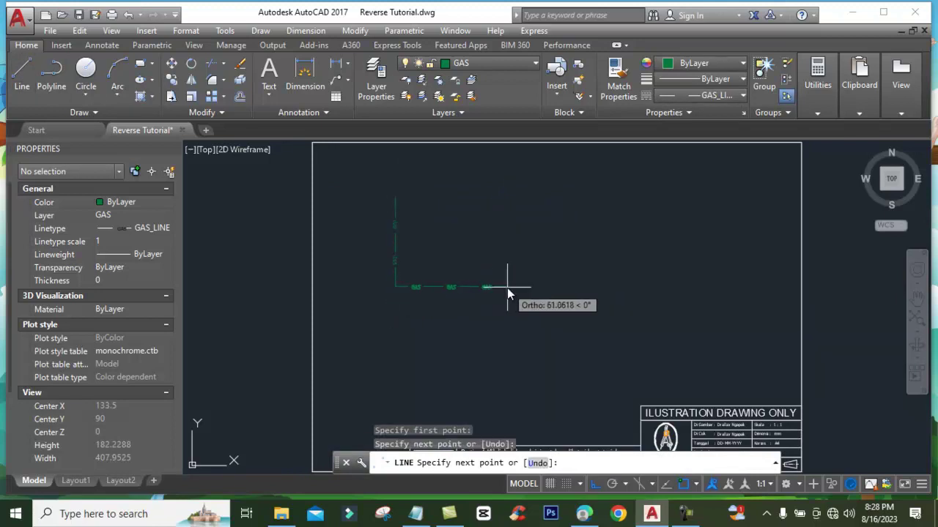
pyautogui.click(506, 288)
pyautogui.click(508, 198)
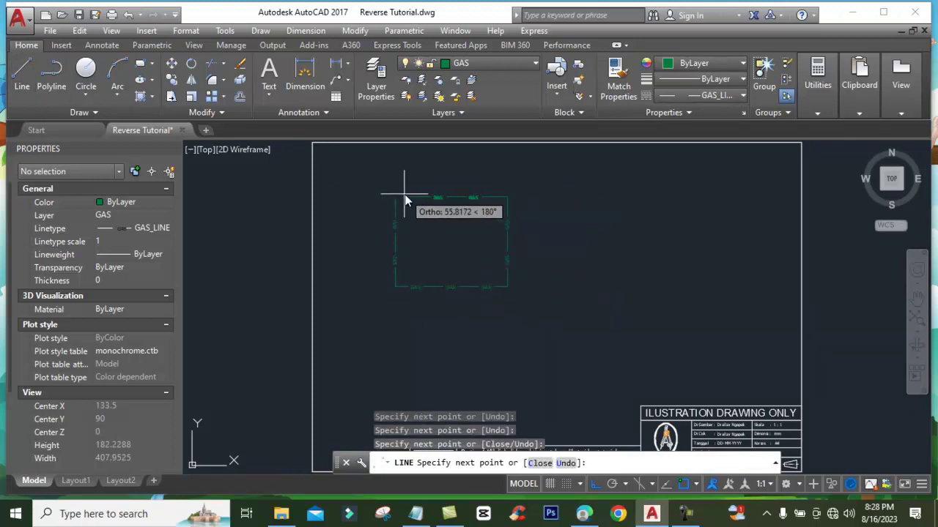
pyautogui.click(395, 198)
pyautogui.press('Return')
pyautogui.scroll(4, 395, 214)
pyautogui.scroll(-2, 384, 202)
pyautogui.scroll(-3, 439, 205)
pyautogui.scroll(3, 465, 205)
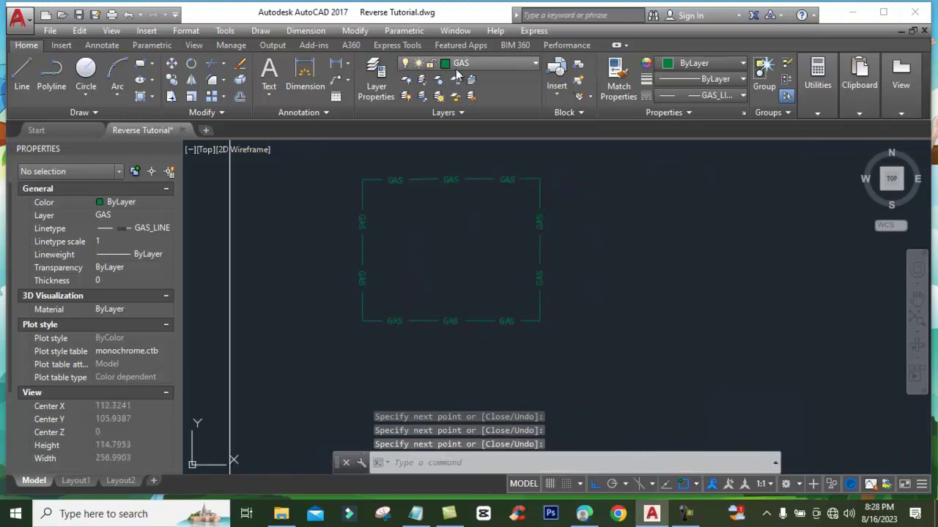
# Make HW the current layer, then cancel and undo a trial magenta line
pyautogui.click(504, 61)
pyautogui.click(483, 145)
pyautogui.click(22, 74)
pyautogui.click(613, 177)
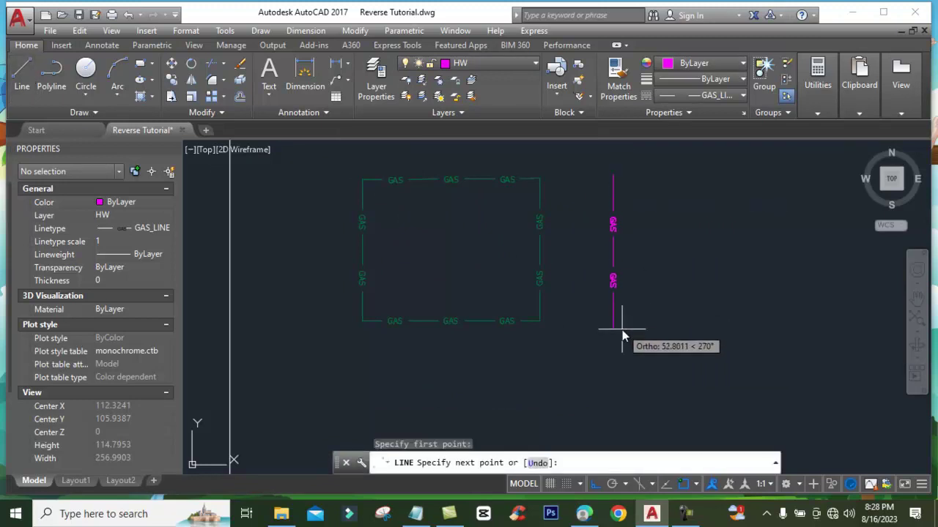
pyautogui.press('Escape')
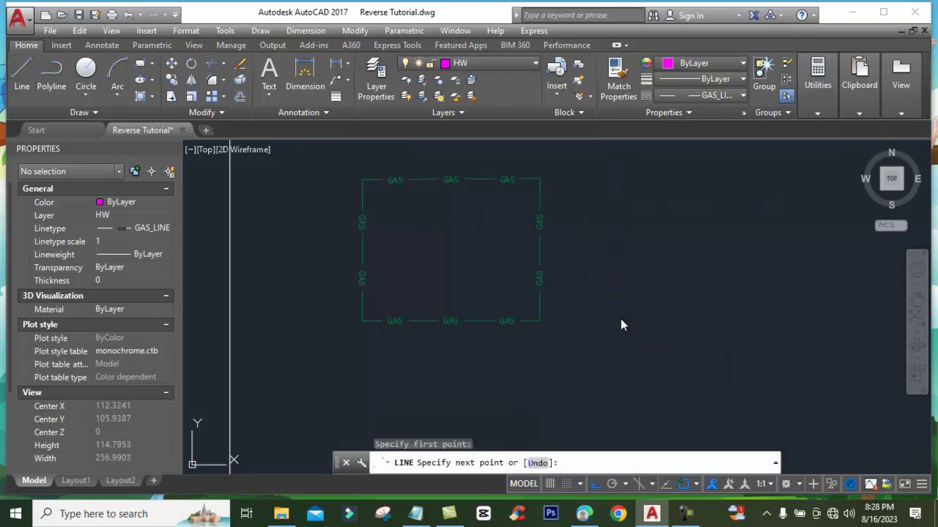
pyautogui.click(621, 320)
pyautogui.click(809, 319)
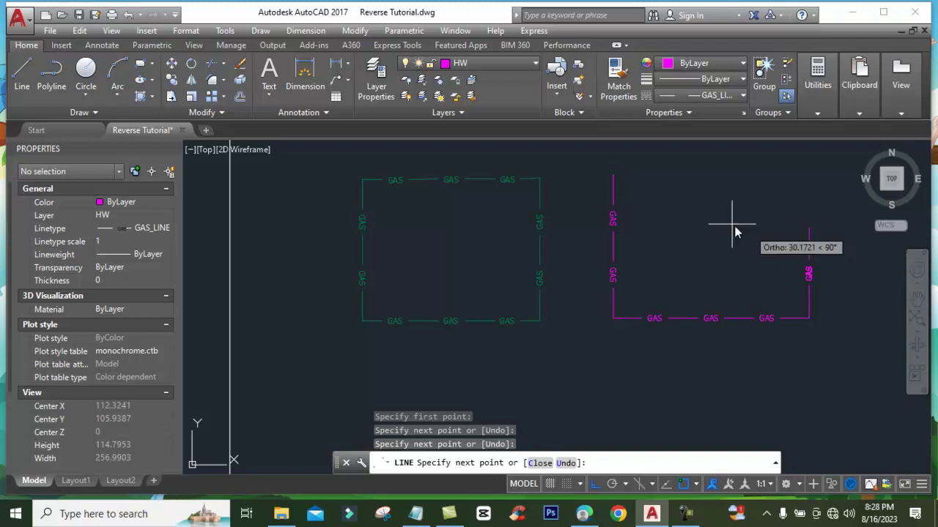
pyautogui.press('Escape')
pyautogui.write('u')
pyautogui.press('Return')
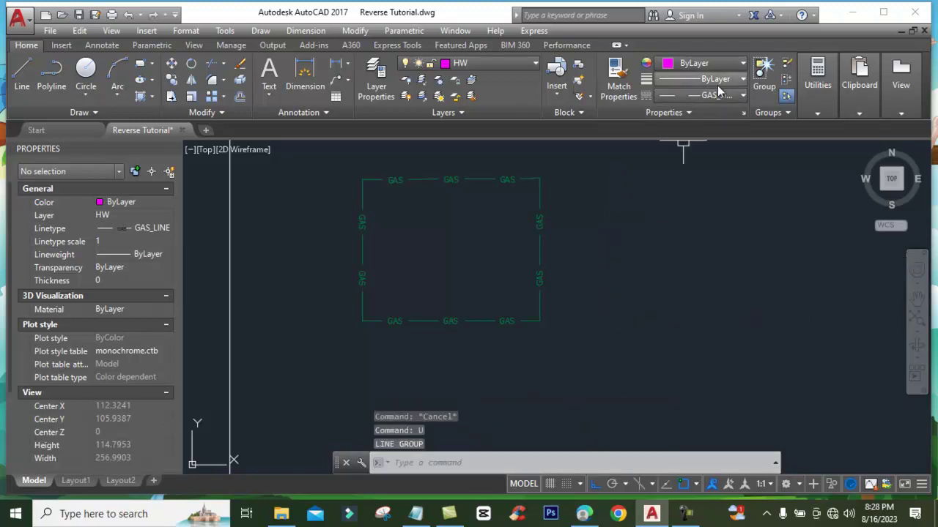
# Set the current linetype to HOT_WATER_SUPPLY
pyautogui.click(702, 96)
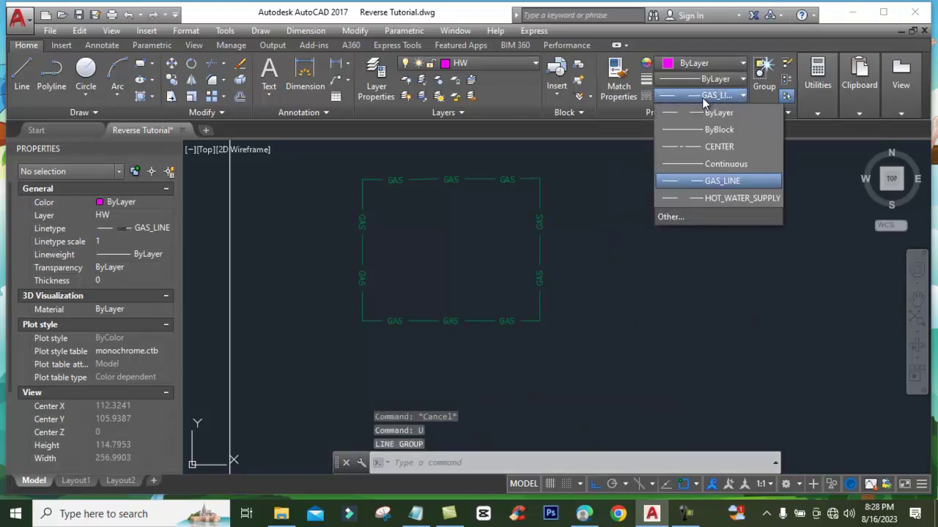
pyautogui.click(730, 196)
pyautogui.click(22, 73)
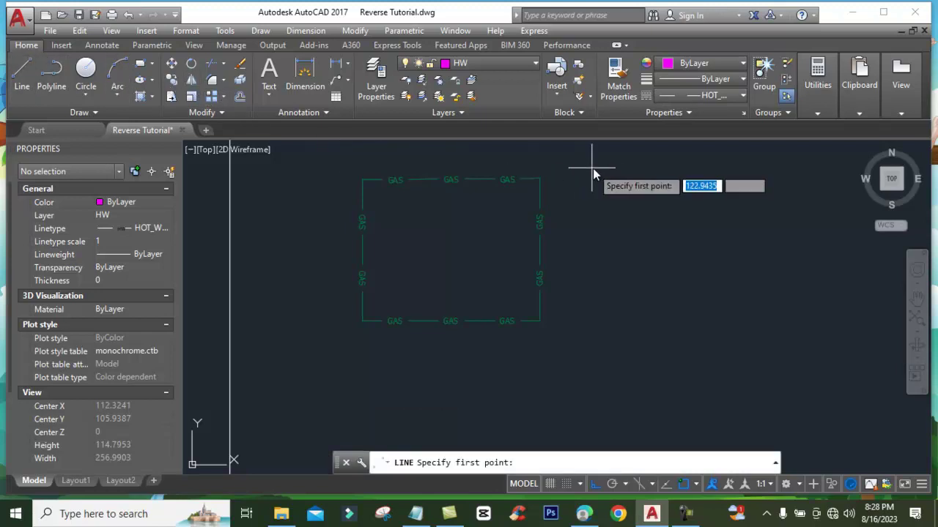
pyautogui.press('Escape')
pyautogui.press('Escape')
pyautogui.write('R')
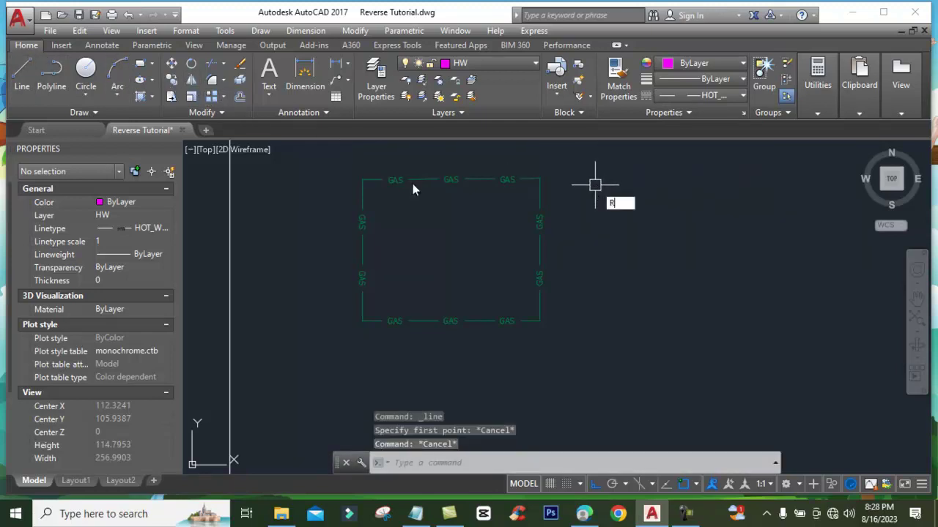
pyautogui.press('Escape')
# Draw a closed magenta HW rectangle to the right of the green GAS one
pyautogui.click(22, 73)
pyautogui.click(593, 176)
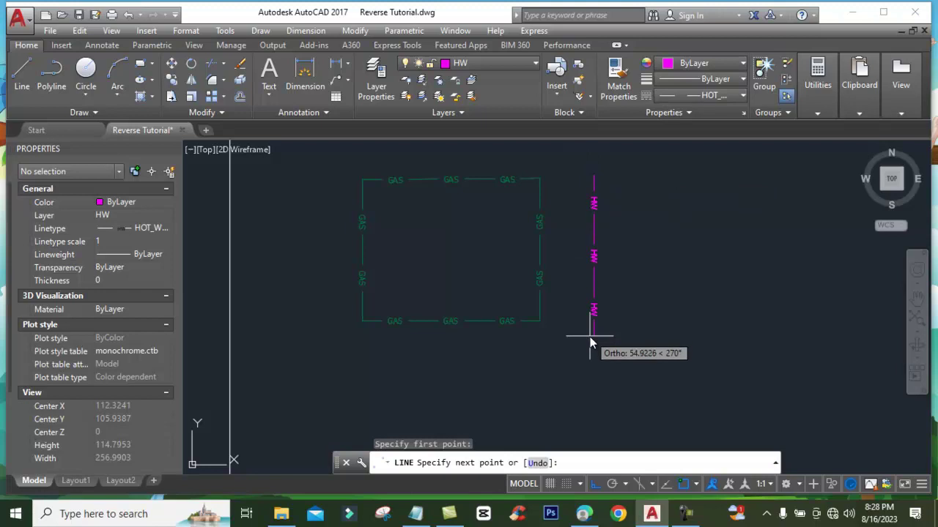
pyautogui.click(597, 324)
pyautogui.click(770, 318)
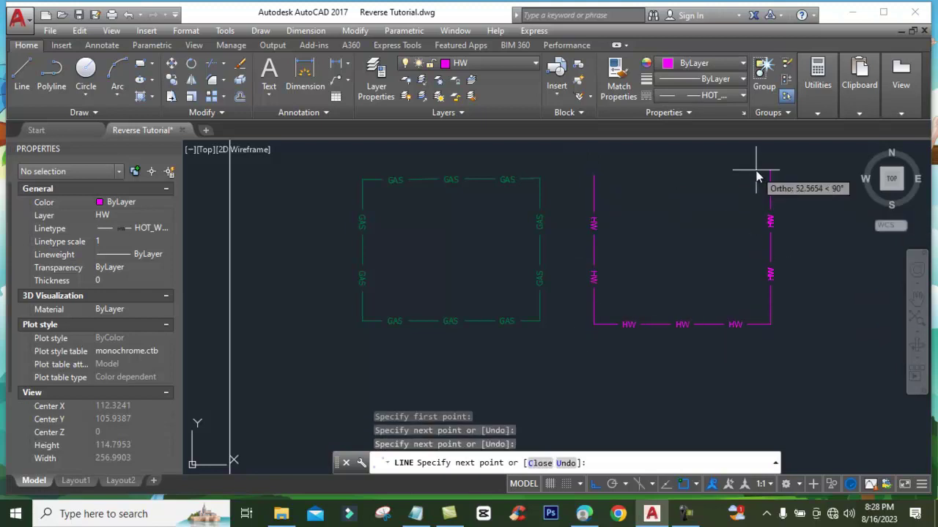
pyautogui.click(765, 176)
pyautogui.click(593, 178)
pyautogui.press('Escape')
pyautogui.scroll(-2, 449, 227)
pyautogui.scroll(2, 440, 214)
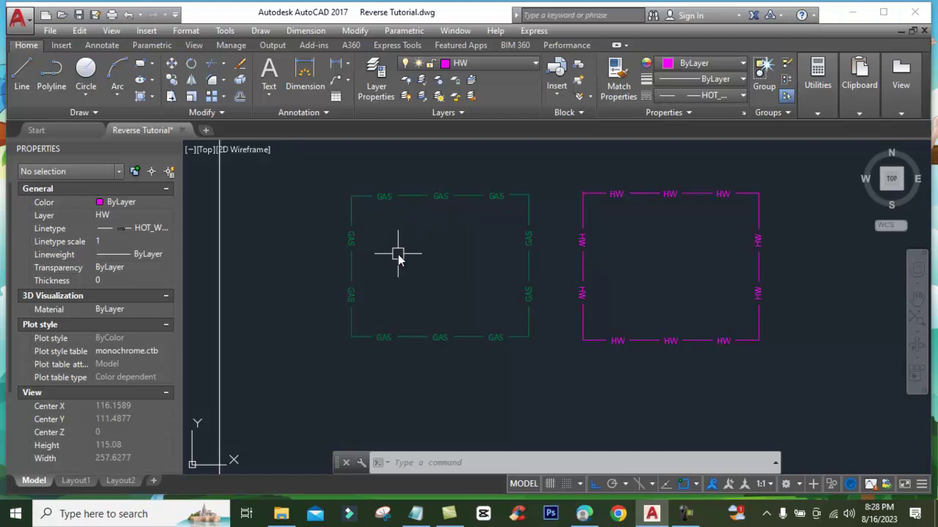
# Apply Reverse to the green rectangle's bottom GAS line so its text flips
pyautogui.scroll(2, 445, 251)
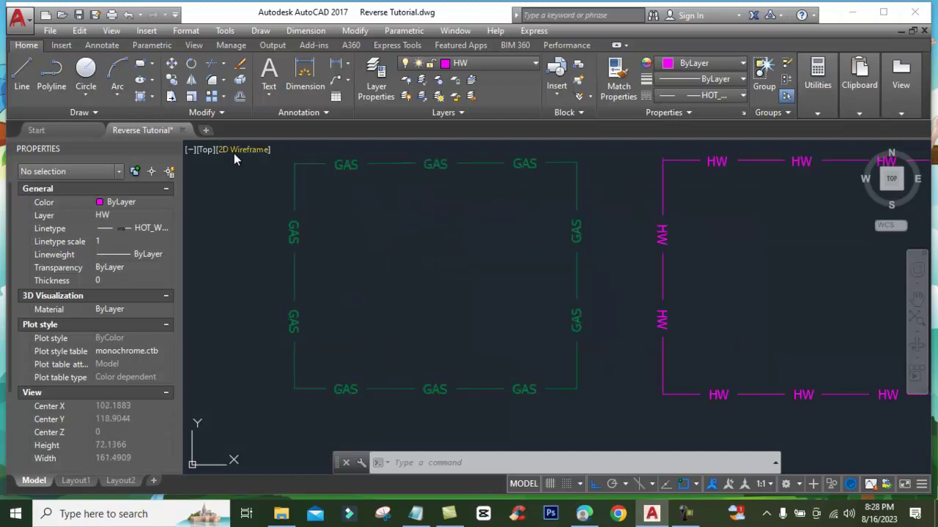
pyautogui.click(212, 112)
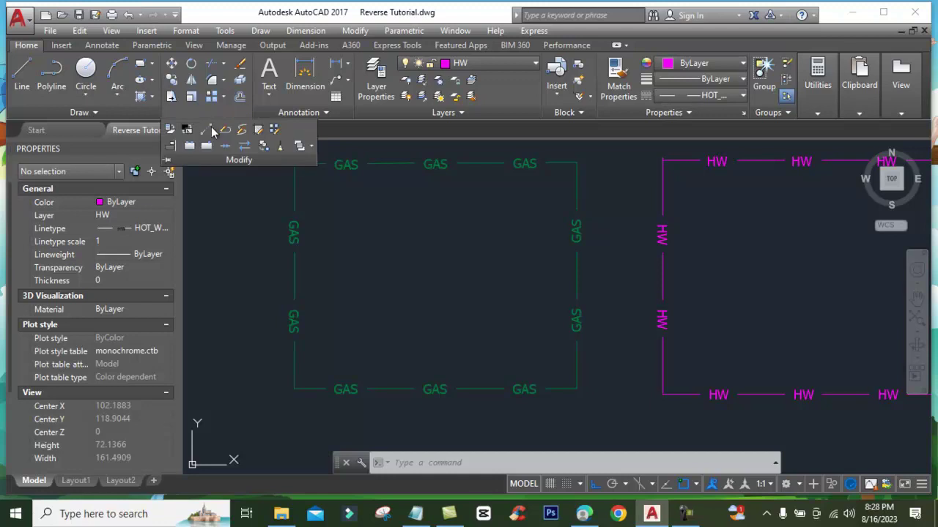
pyautogui.click(247, 148)
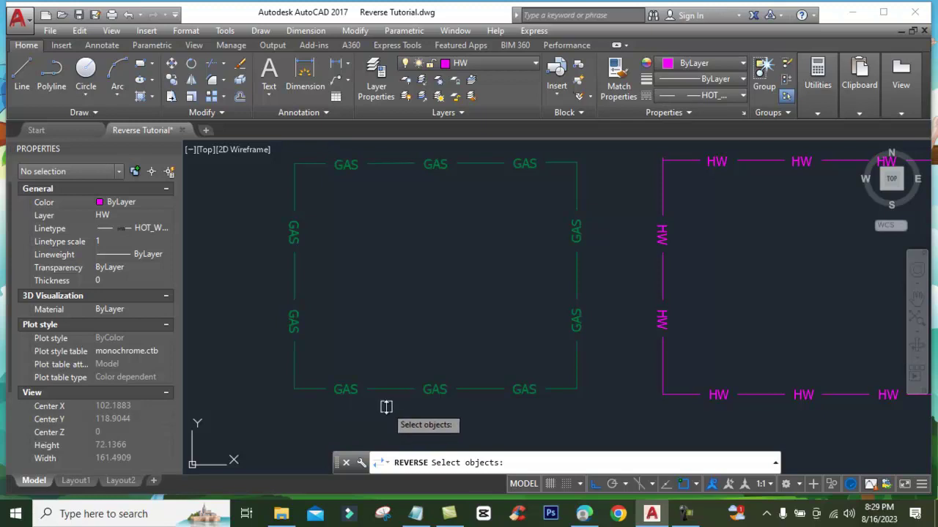
pyautogui.click(434, 390)
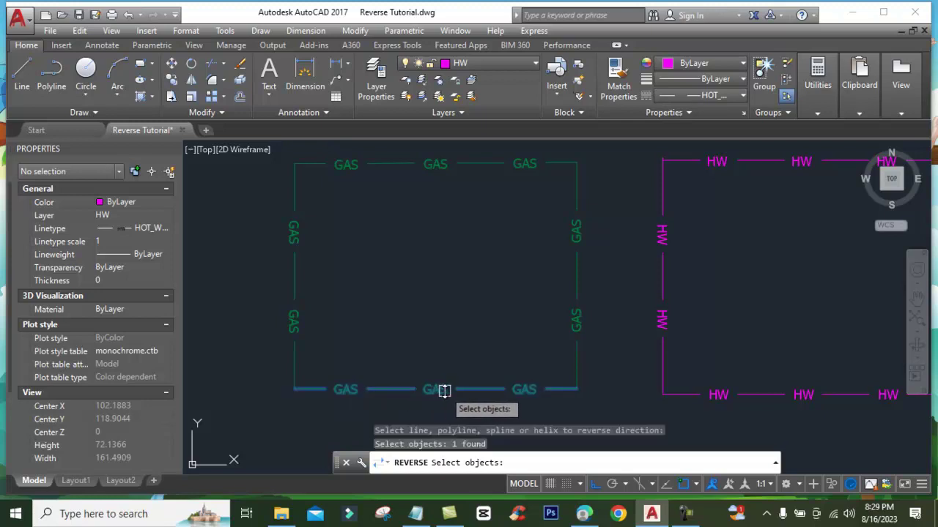
pyautogui.press('Return')
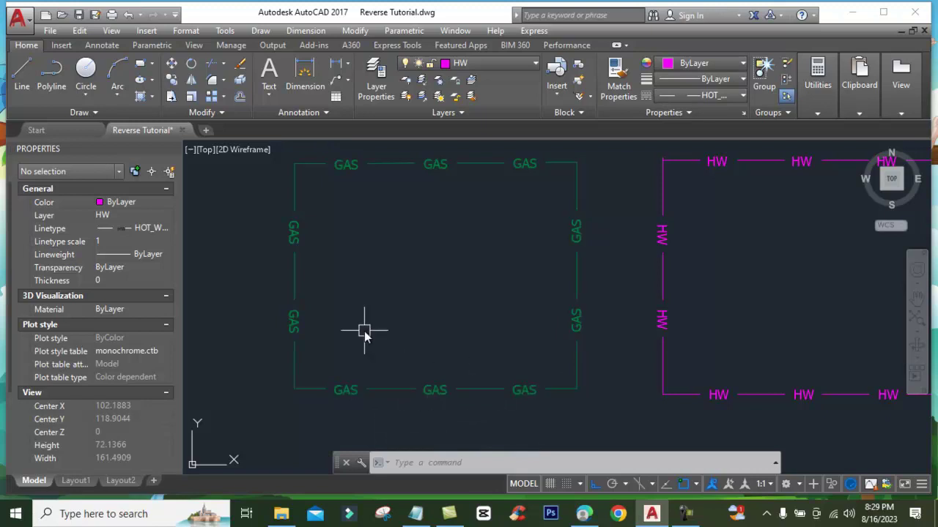
pyautogui.click(219, 113)
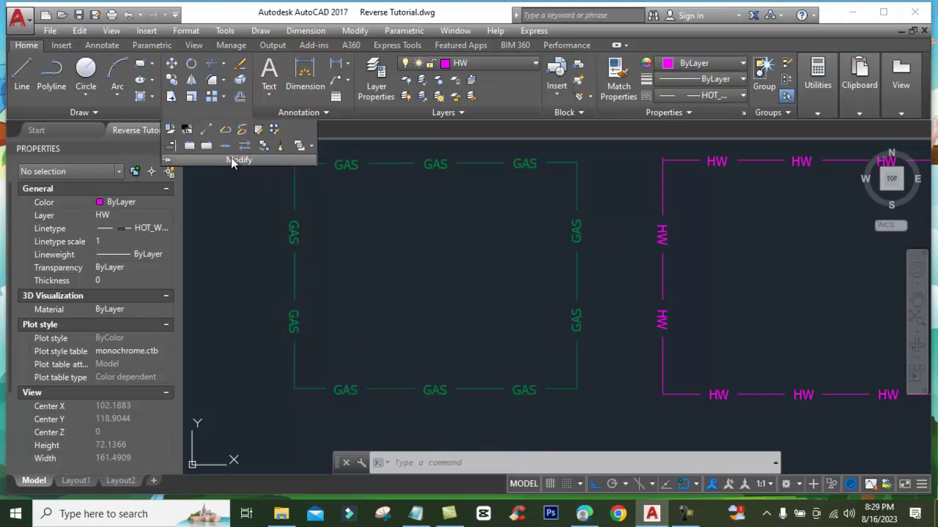
# Reverse the green rectangle's left GAS line
pyautogui.click(246, 145)
pyautogui.scroll(-2, 310, 319)
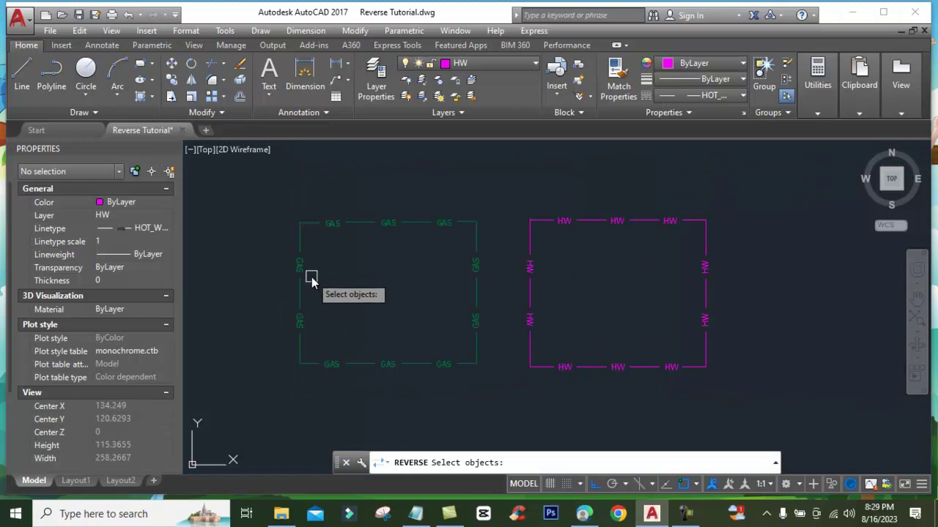
pyautogui.scroll(2, 312, 276)
pyautogui.click(296, 301)
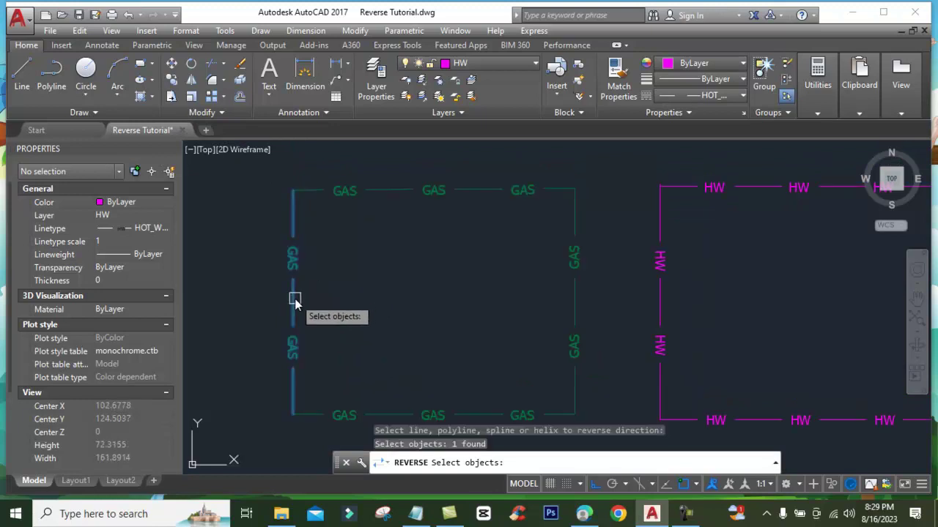
pyautogui.press('Return')
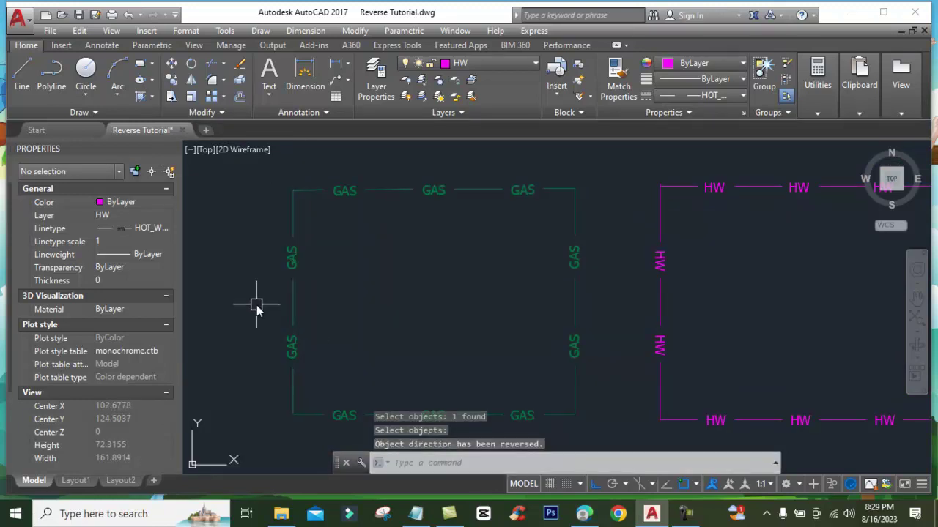
pyautogui.scroll(2, 258, 303)
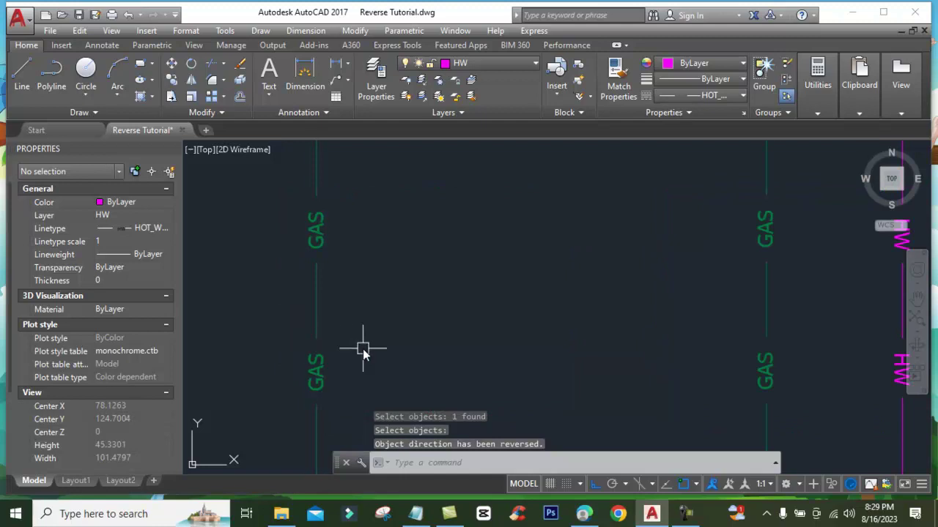
pyautogui.scroll(-2, 340, 319)
pyautogui.scroll(2, 332, 322)
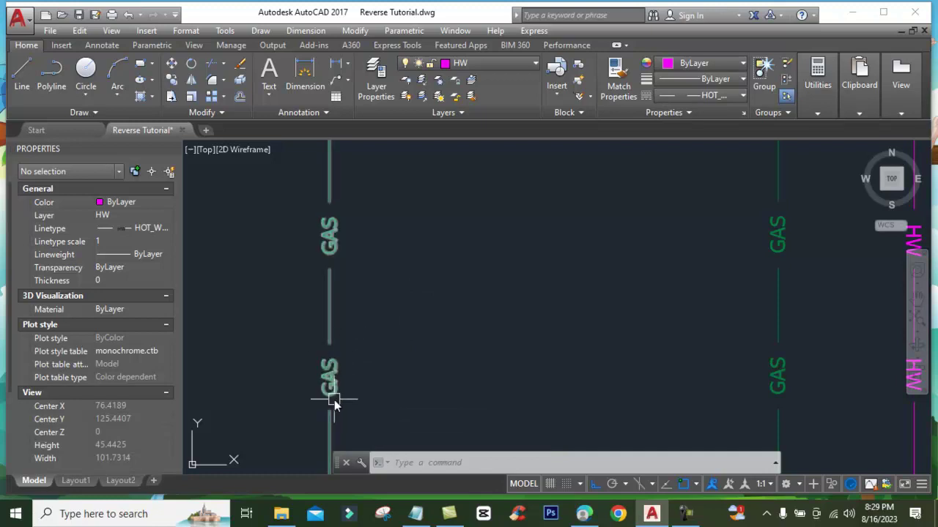
# Apply Reverse to the left GAS line once more
pyautogui.click(211, 112)
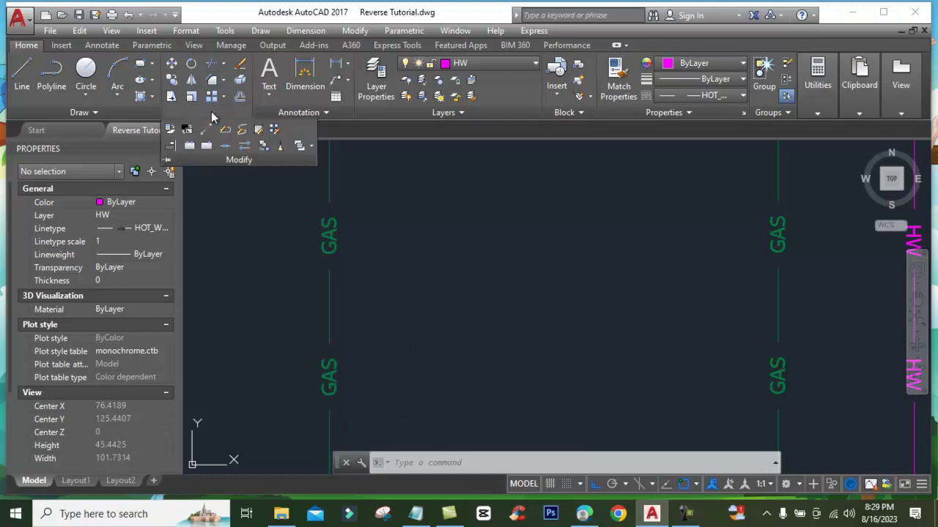
pyautogui.click(244, 146)
pyautogui.click(332, 373)
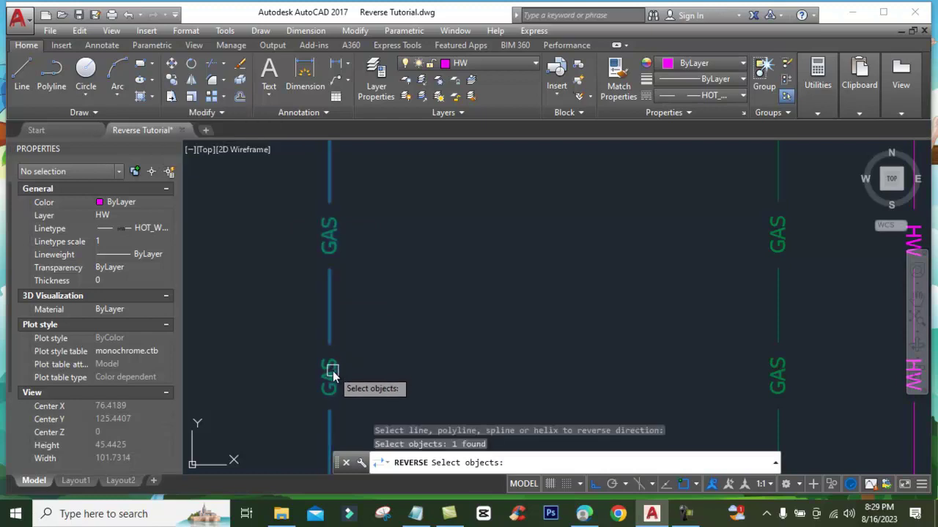
pyautogui.press('Return')
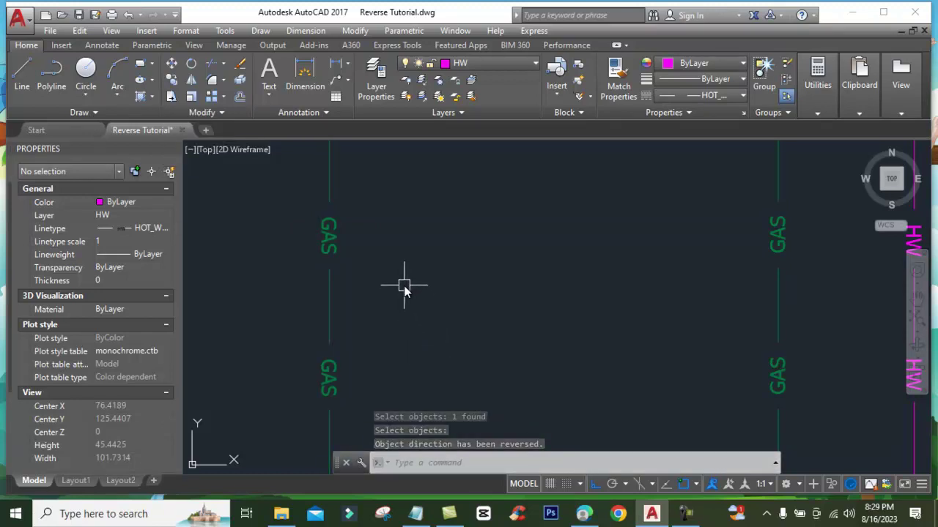
pyautogui.scroll(-2, 376, 271)
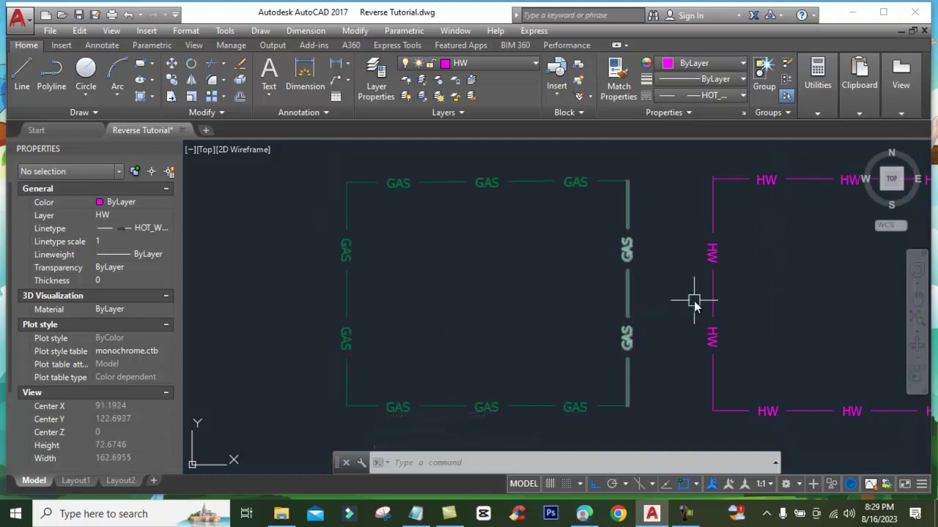
pyautogui.scroll(2, 695, 301)
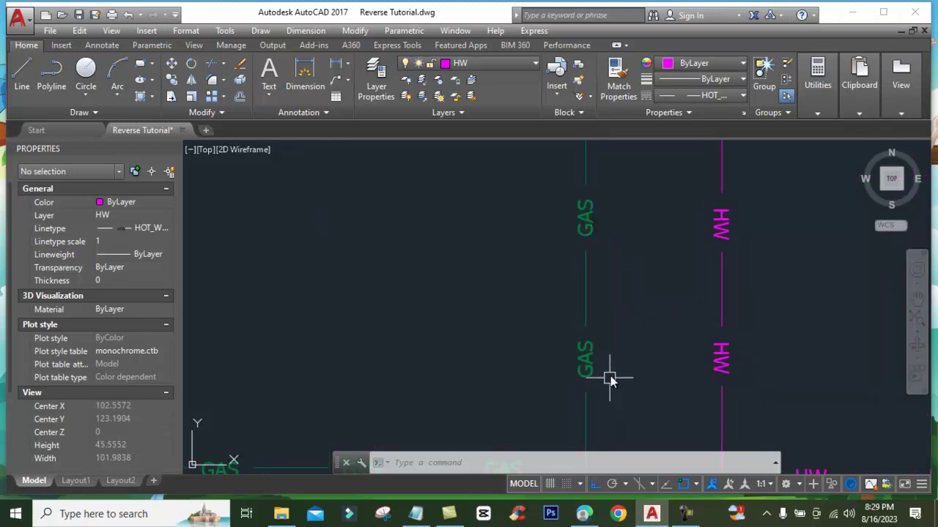
# Reverse the right GAS line so its label reads upright
pyautogui.click(211, 114)
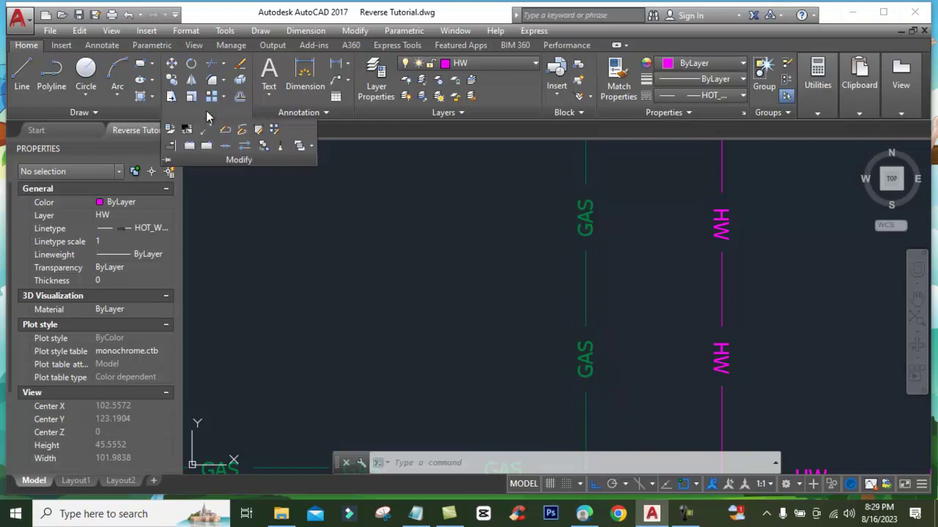
pyautogui.click(245, 146)
pyautogui.click(584, 356)
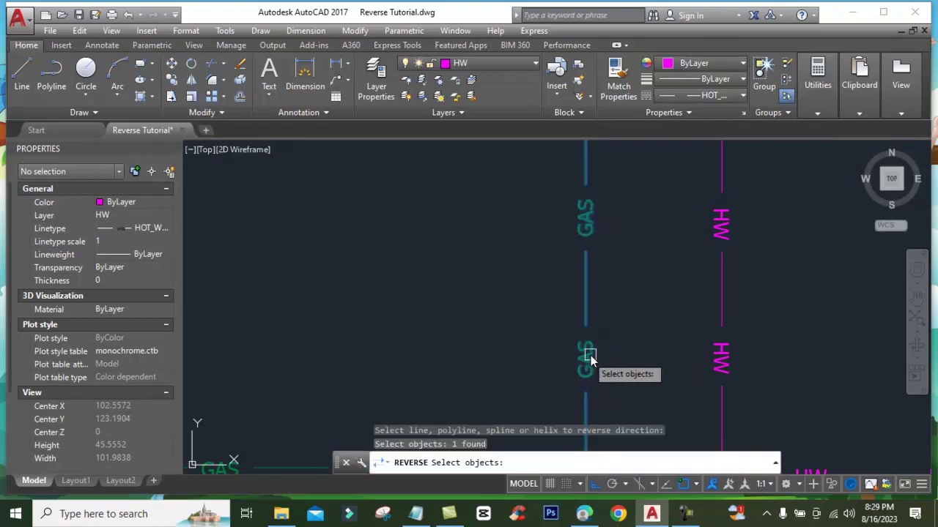
pyautogui.press('Return')
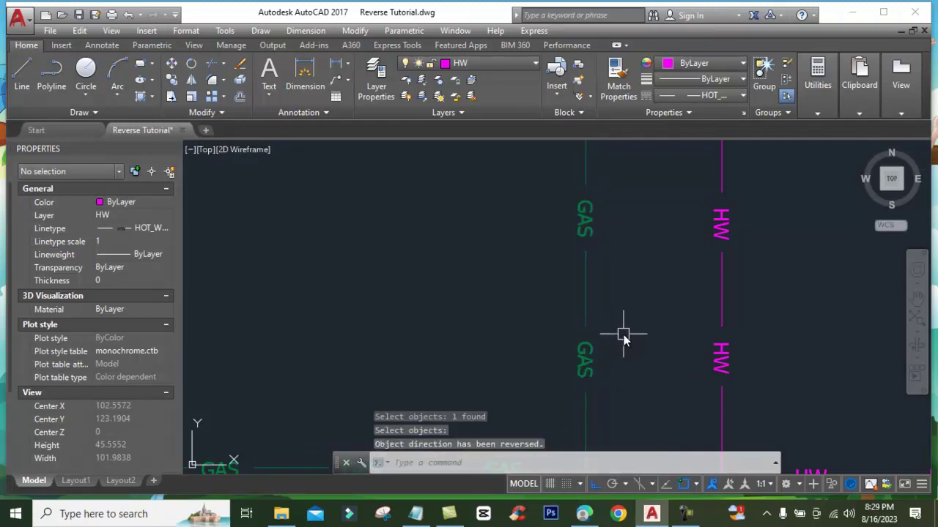
pyautogui.scroll(-4, 599, 333)
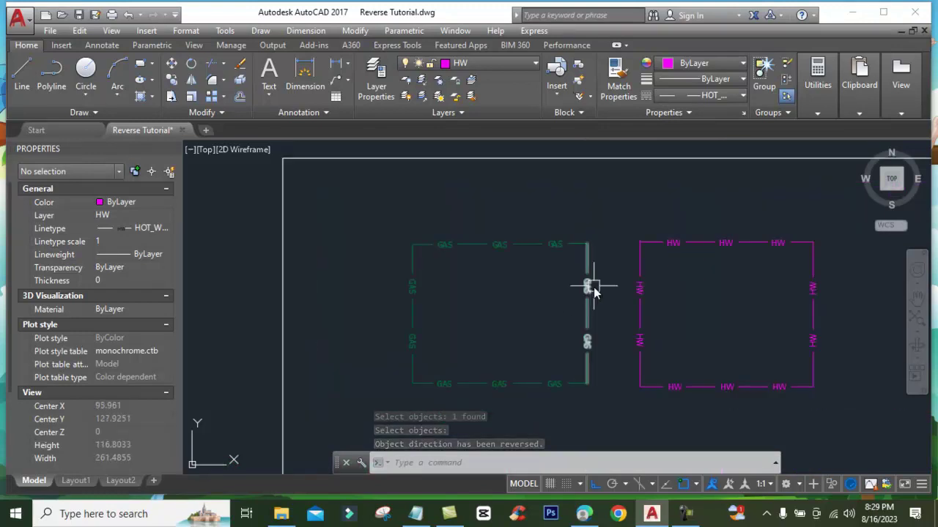
pyautogui.scroll(-2, 593, 290)
pyautogui.scroll(2, 475, 268)
pyautogui.write('mi')
pyautogui.press('Return')
pyautogui.click(489, 279)
pyautogui.press('Return')
pyautogui.click(485, 243)
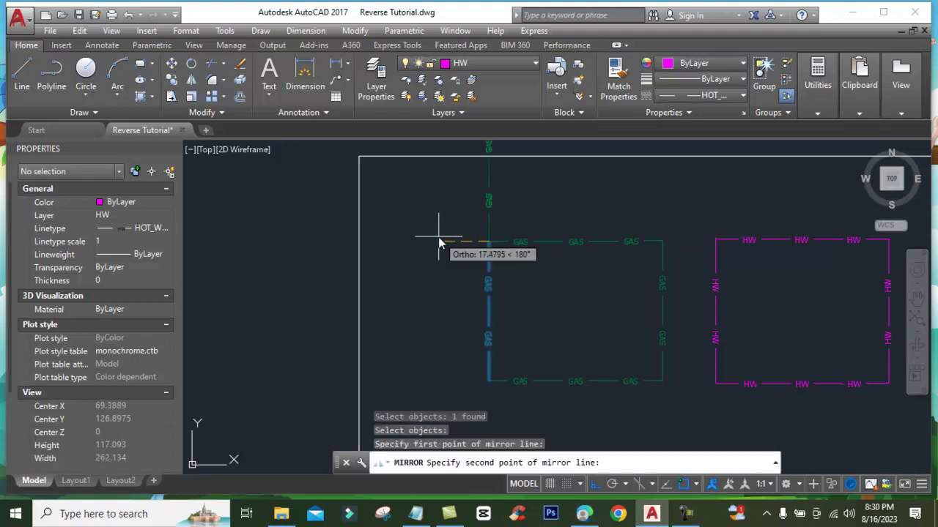
pyautogui.press('Escape')
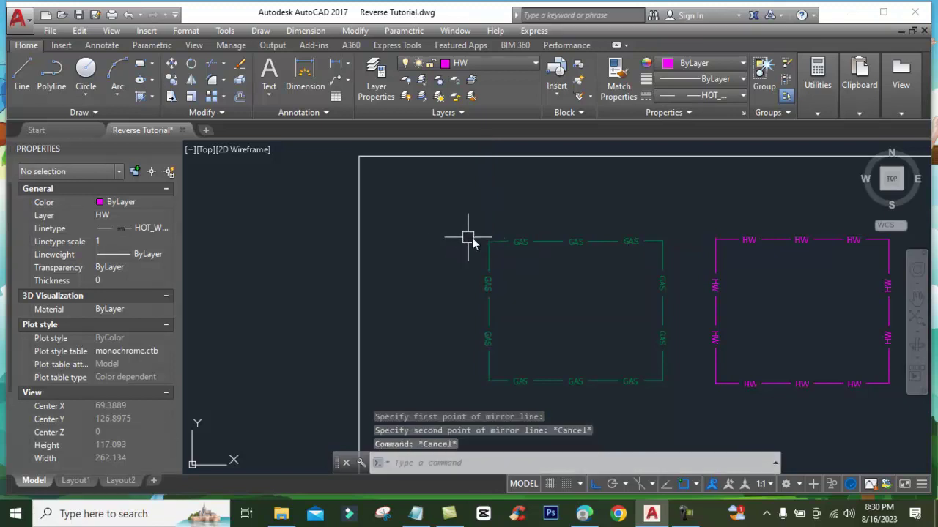
pyautogui.scroll(-2, 513, 264)
pyautogui.scroll(2, 655, 287)
pyautogui.scroll(2, 438, 280)
pyautogui.scroll(-2, 431, 273)
pyautogui.scroll(2, 444, 287)
pyautogui.scroll(-2, 371, 294)
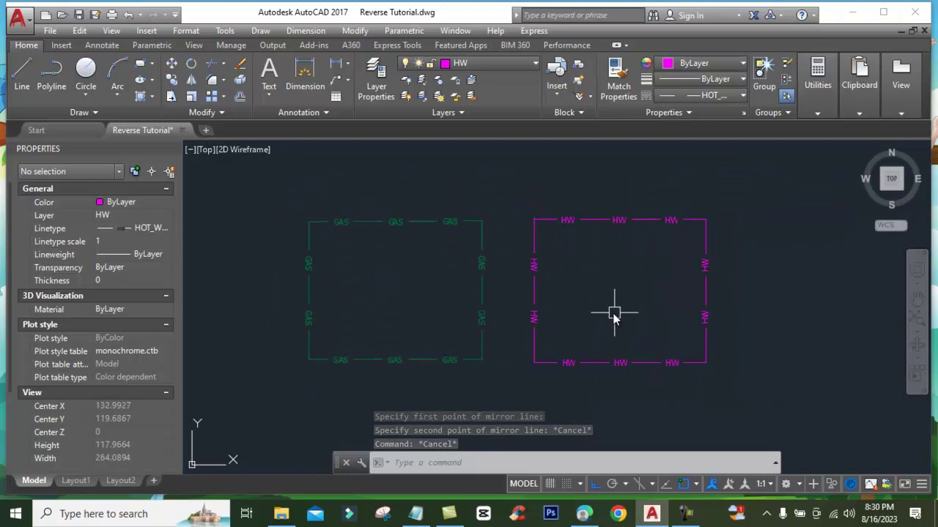
pyautogui.scroll(2, 613, 314)
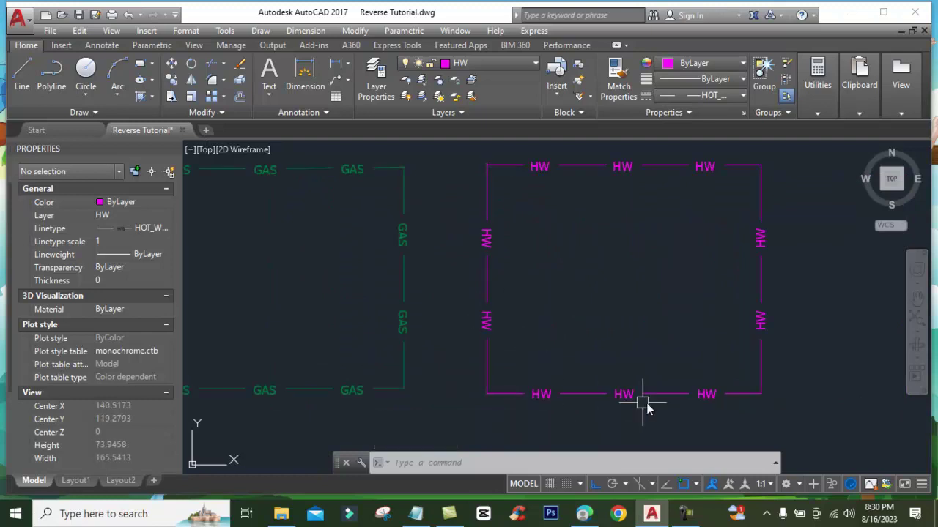
# Reverse the magenta rectangle's bottom HW line
pyautogui.click(217, 114)
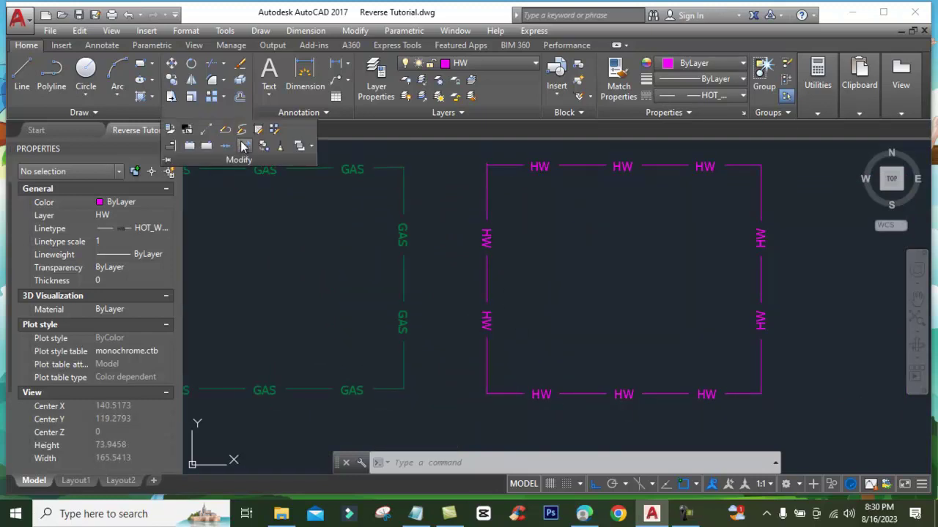
pyautogui.click(244, 146)
pyautogui.scroll(3, 588, 411)
pyautogui.scroll(2, 463, 404)
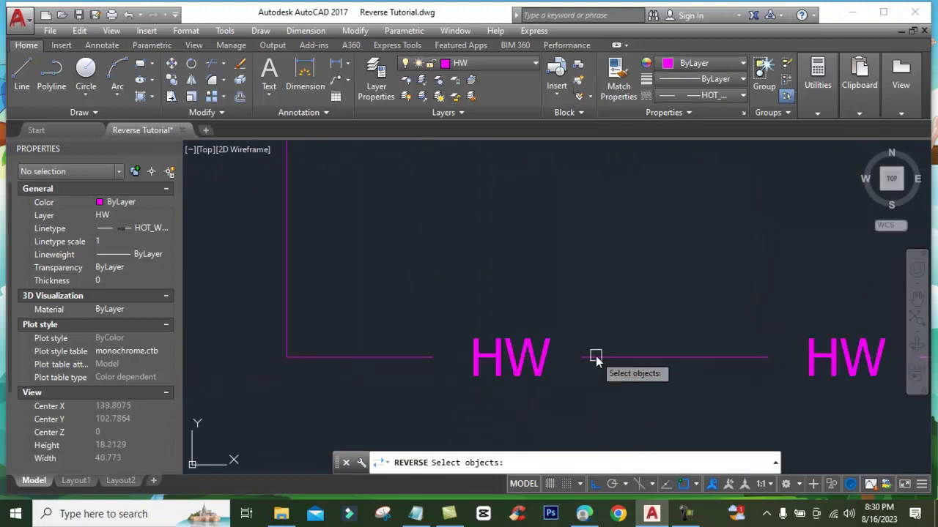
pyautogui.click(605, 359)
pyautogui.press('Return')
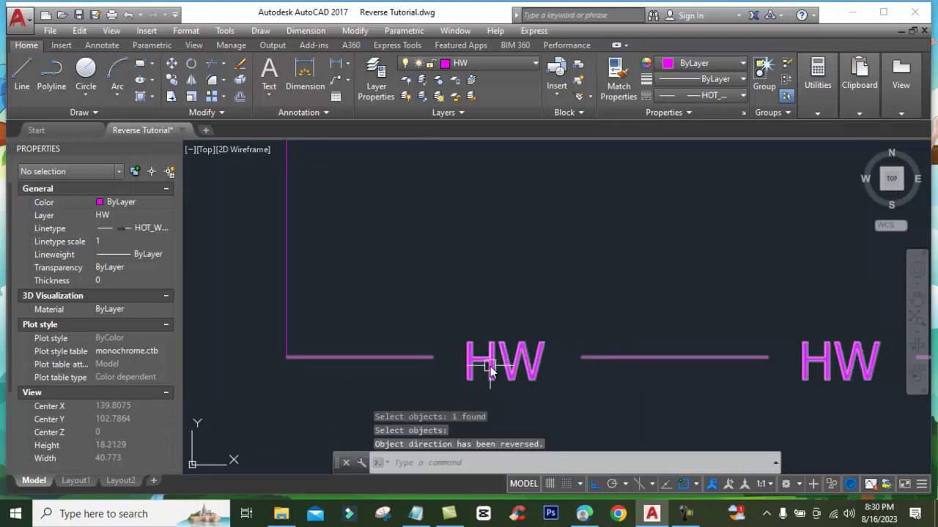
pyautogui.scroll(-4, 504, 384)
pyautogui.scroll(-4, 532, 412)
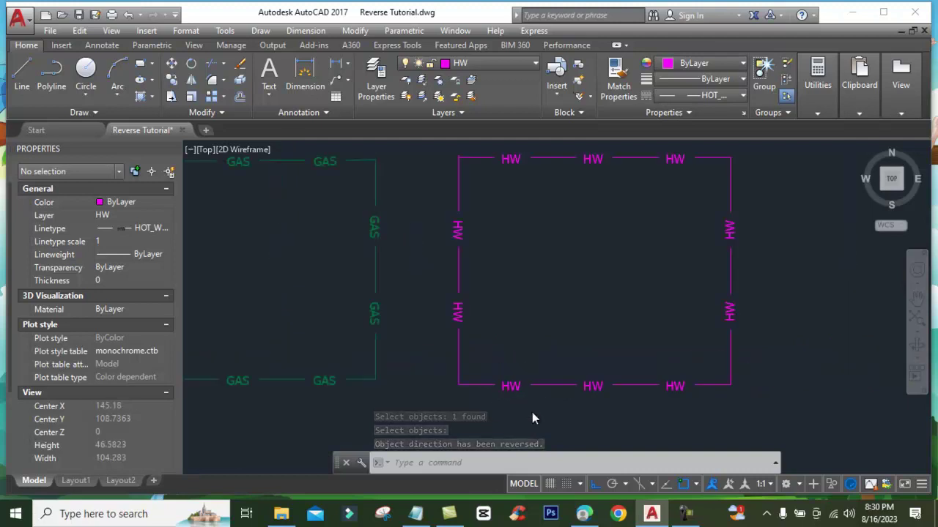
pyautogui.scroll(-2, 477, 329)
pyautogui.scroll(2, 450, 314)
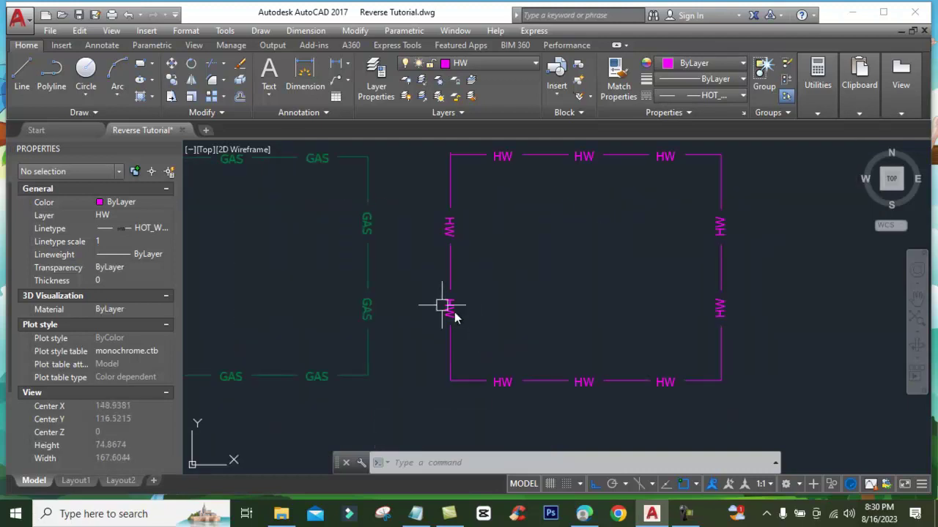
# Reverse the left HW line so its label reads upright
pyautogui.click(211, 112)
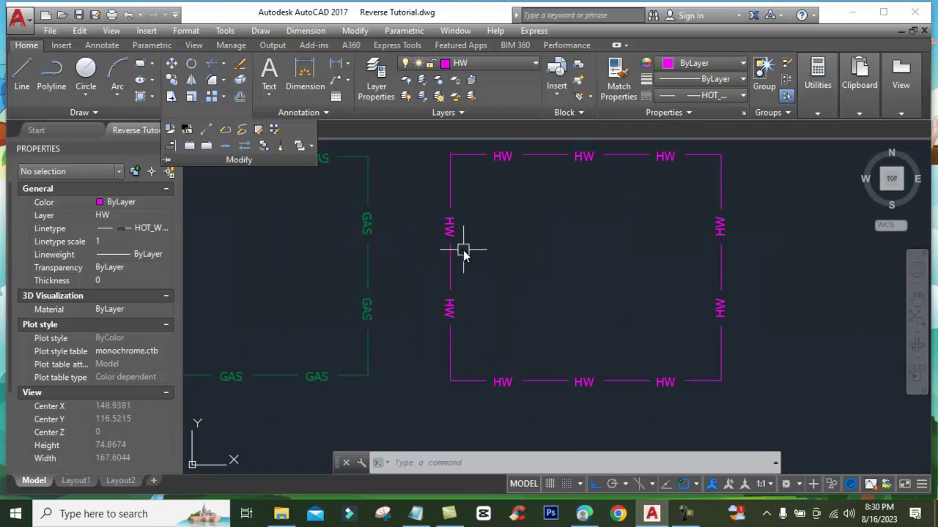
pyautogui.click(217, 112)
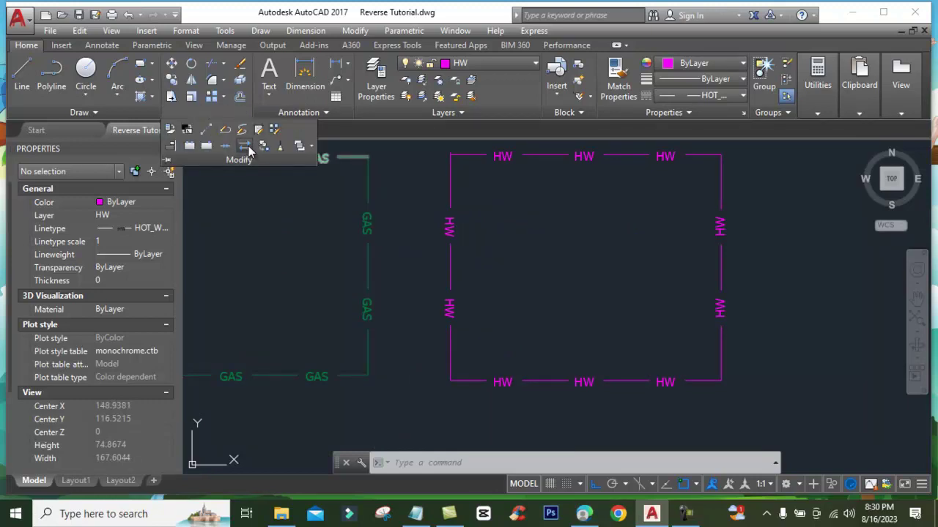
pyautogui.click(248, 146)
pyautogui.click(447, 251)
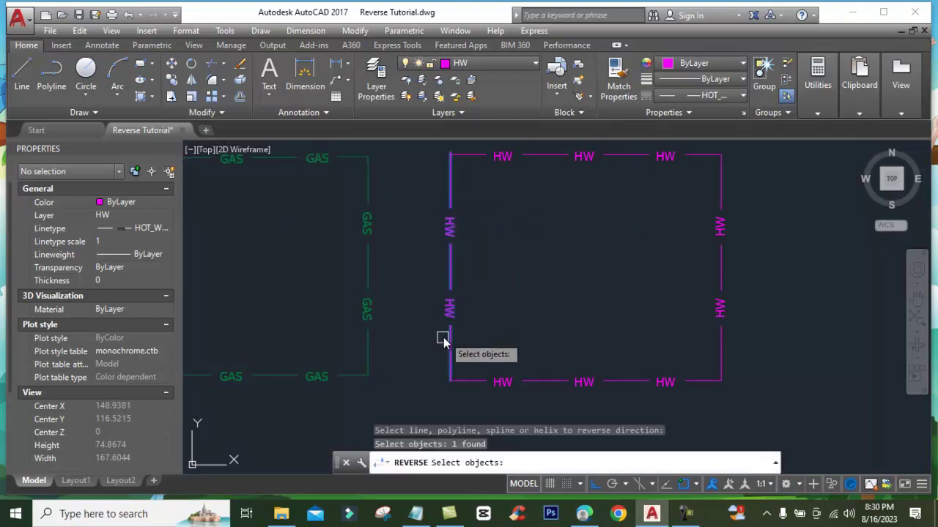
pyautogui.scroll(2, 443, 339)
pyautogui.scroll(2, 464, 321)
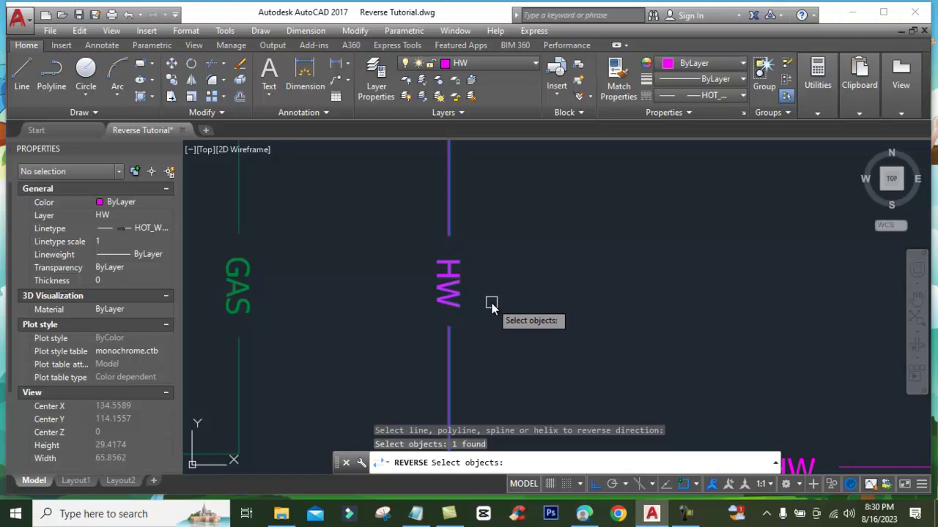
pyautogui.press('Return')
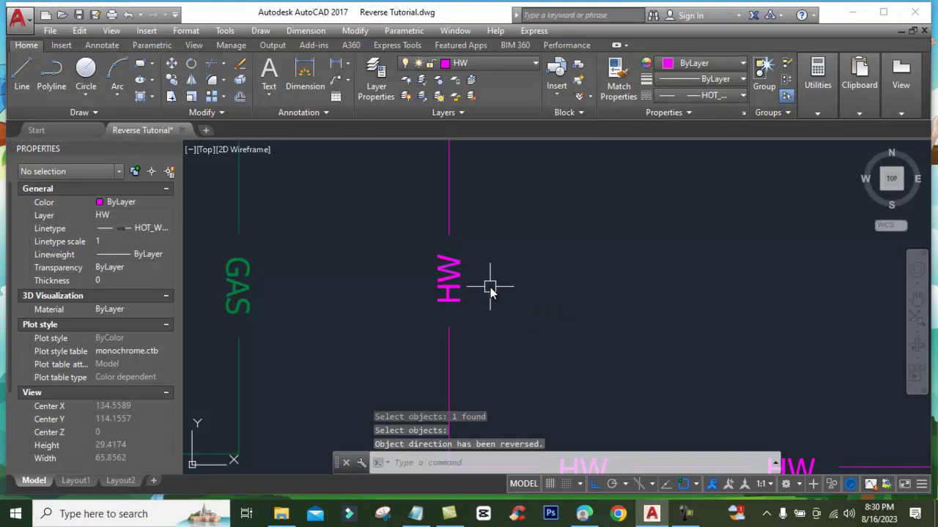
pyautogui.scroll(-3, 490, 287)
pyautogui.scroll(-2, 339, 242)
pyautogui.scroll(2, 340, 239)
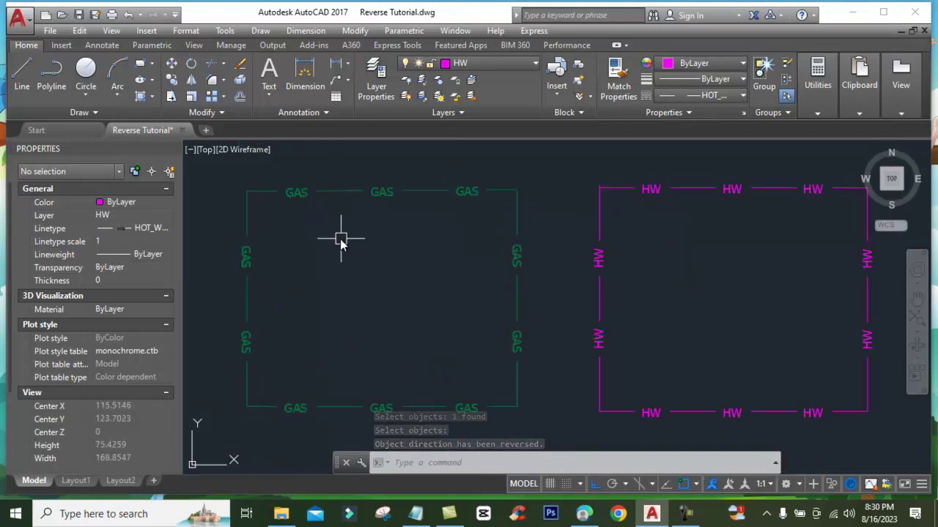
pyautogui.scroll(2, 399, 255)
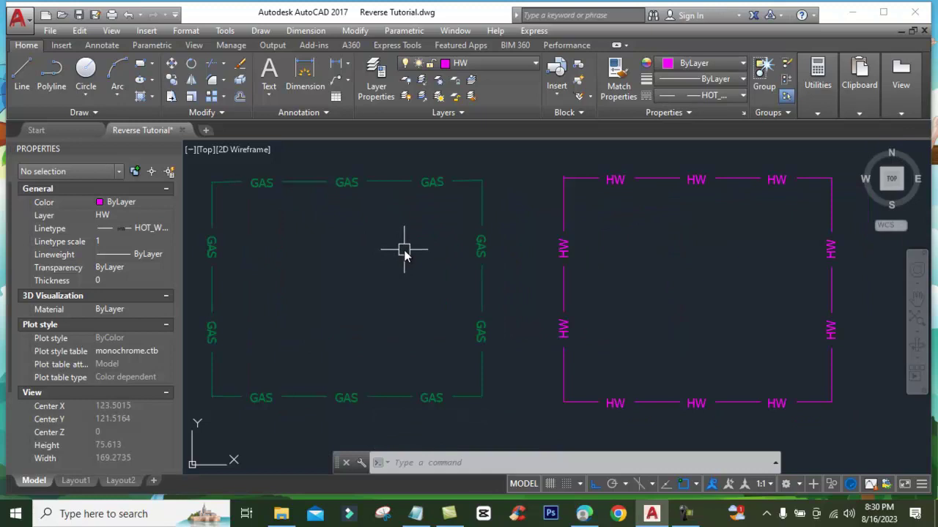
pyautogui.click(217, 111)
pyautogui.scroll(-1, 576, 200)
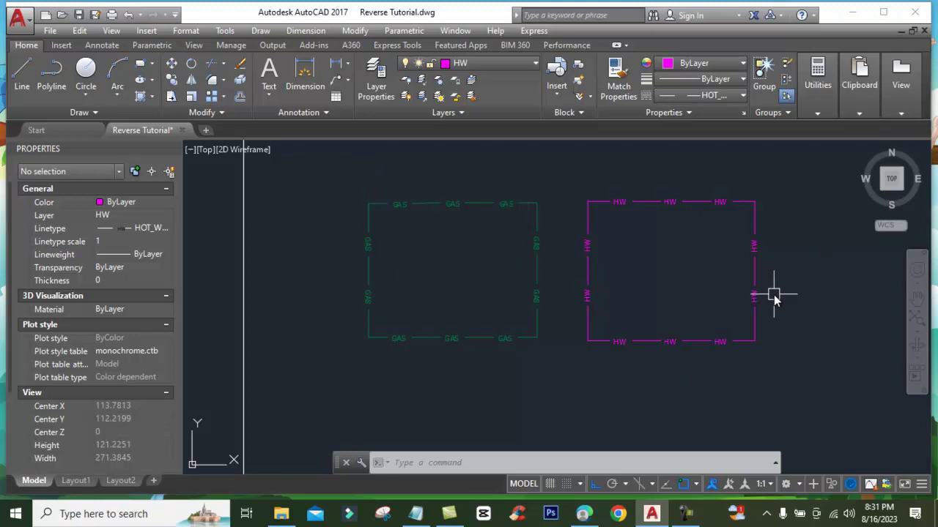
pyautogui.scroll(2, 555, 272)
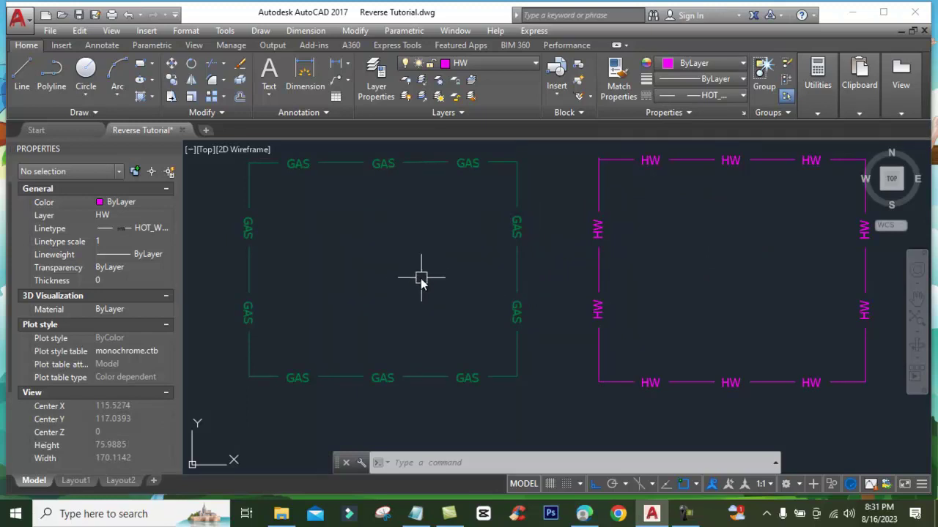
pyautogui.scroll(-2, 376, 271)
pyautogui.scroll(-1, 367, 253)
pyautogui.scroll(1, 366, 252)
pyautogui.scroll(-1, 396, 229)
pyautogui.scroll(1, 398, 350)
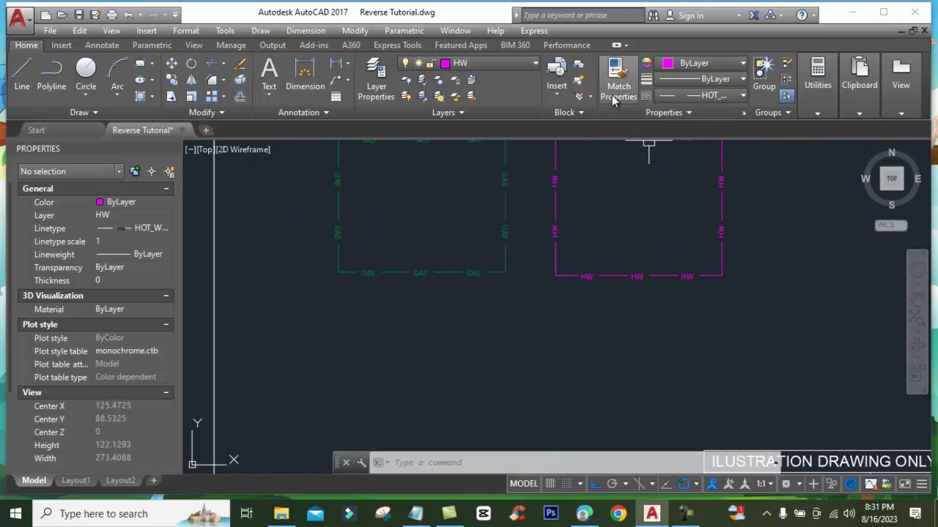
# Open the Linetype Manager via Other... and bring up the acadiso.lin Load list
pyautogui.click(725, 97)
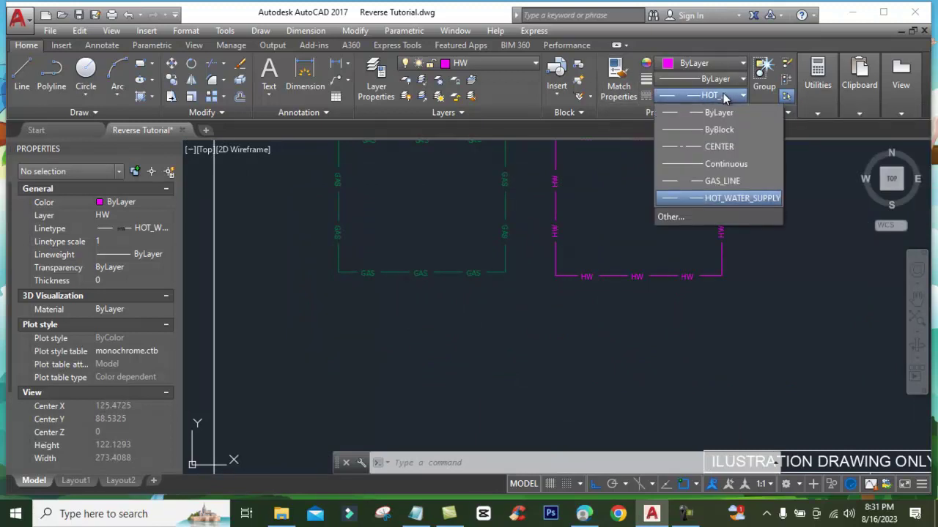
pyautogui.click(676, 217)
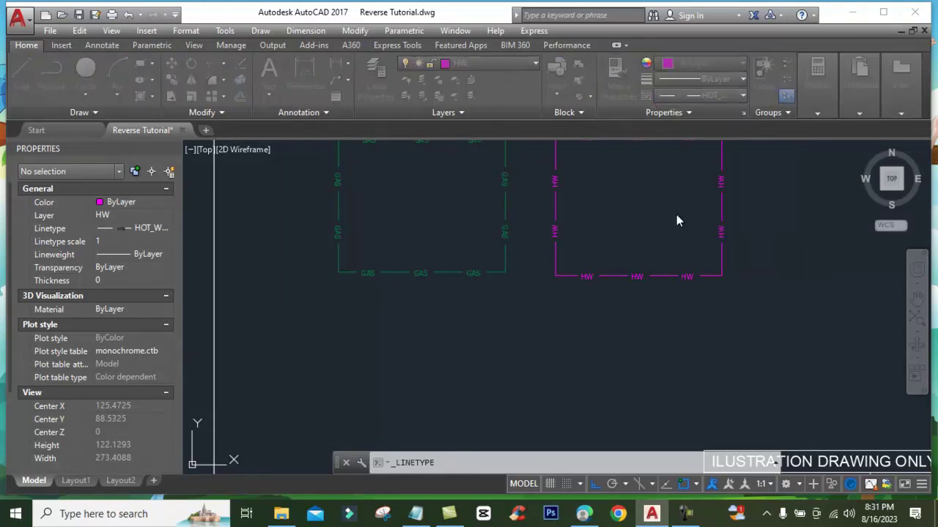
pyautogui.click(572, 143)
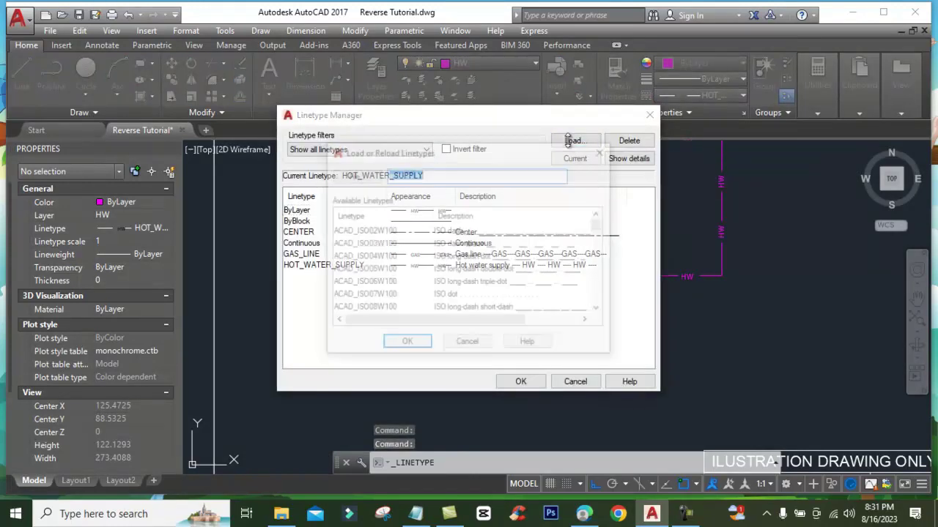
pyautogui.click(472, 346)
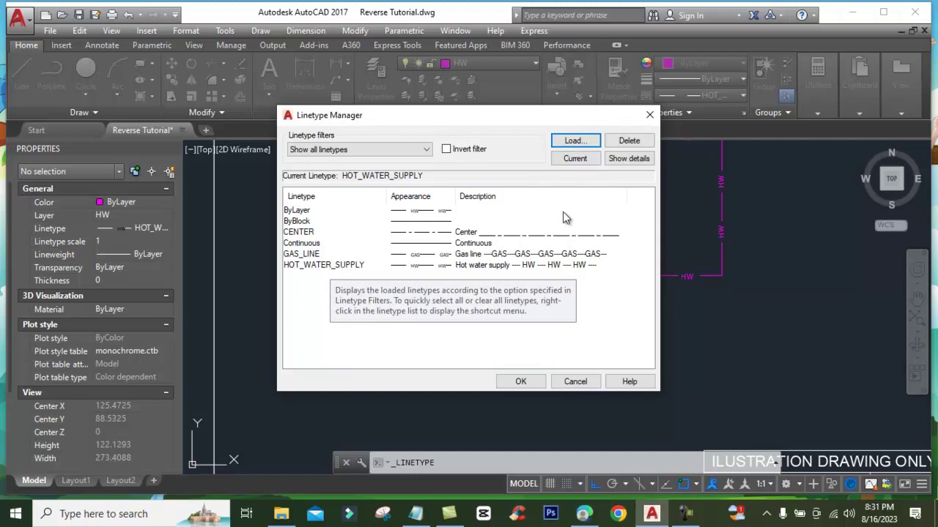
pyautogui.click(574, 141)
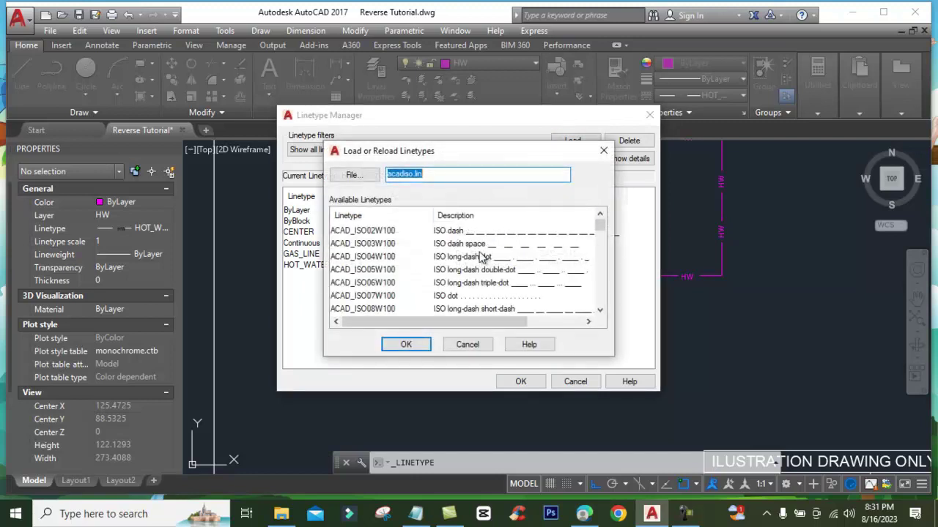
# Select HOT_WATER_SUPPLY in the Load list, confirm, and answer the reload prompt
pyautogui.scroll(-7, 605, 231)
pyautogui.scroll(-3, 605, 232)
pyautogui.scroll(-5, 605, 231)
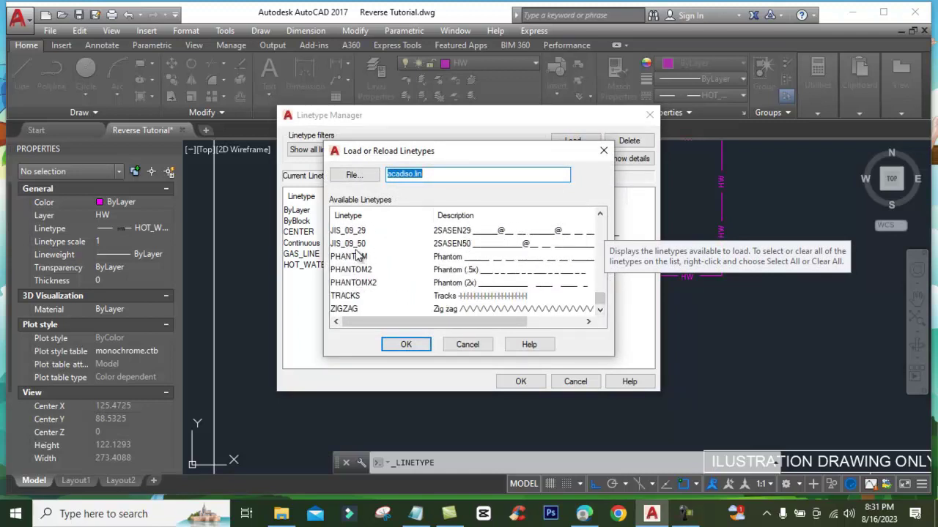
pyautogui.scroll(2, 355, 251)
pyautogui.scroll(3, 355, 251)
pyautogui.scroll(3, 354, 251)
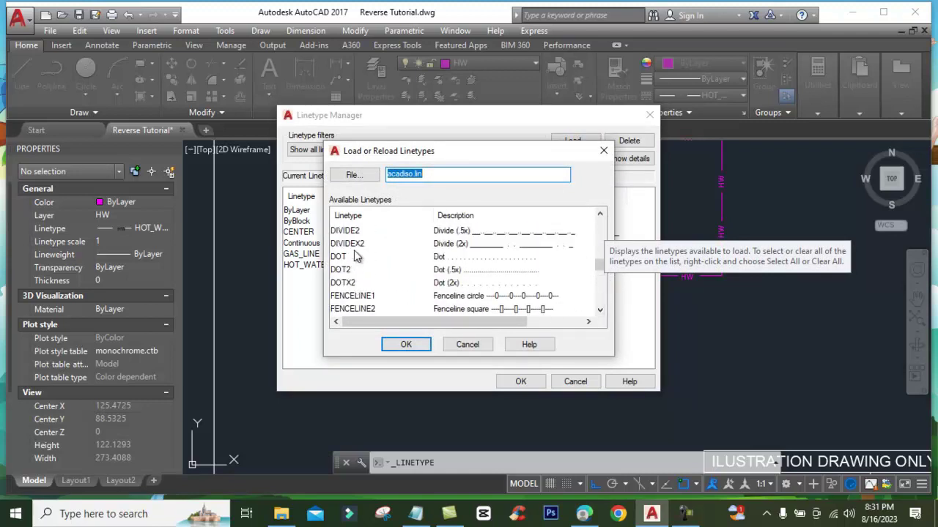
pyautogui.scroll(2, 355, 253)
pyautogui.scroll(1, 355, 253)
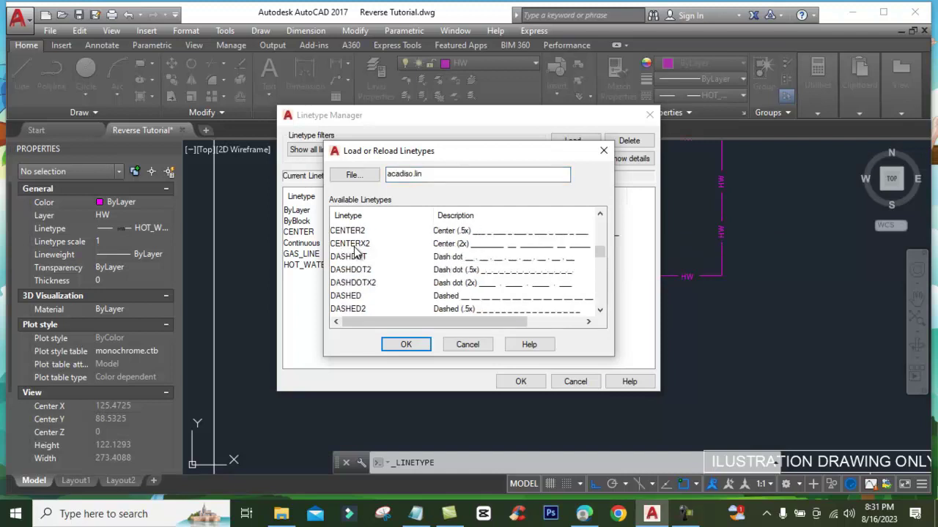
pyautogui.scroll(2, 355, 253)
pyautogui.press('h')
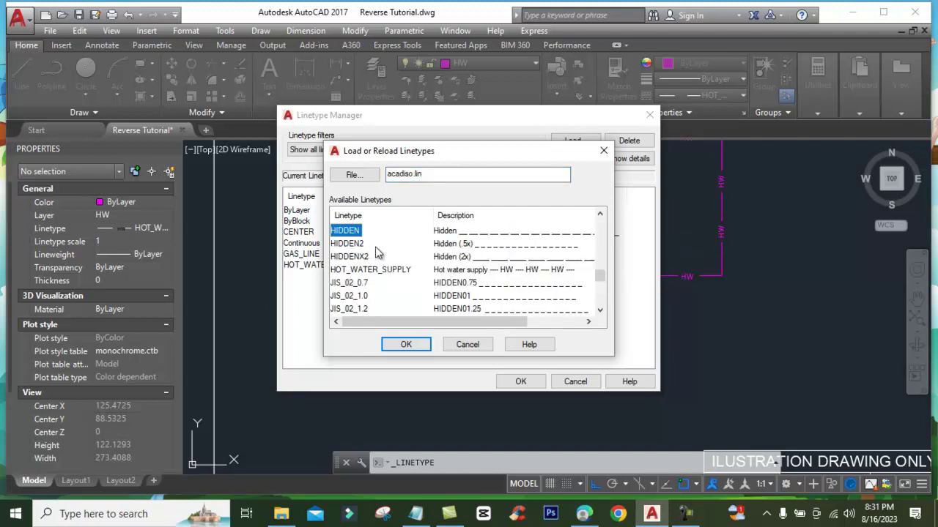
pyautogui.click(375, 270)
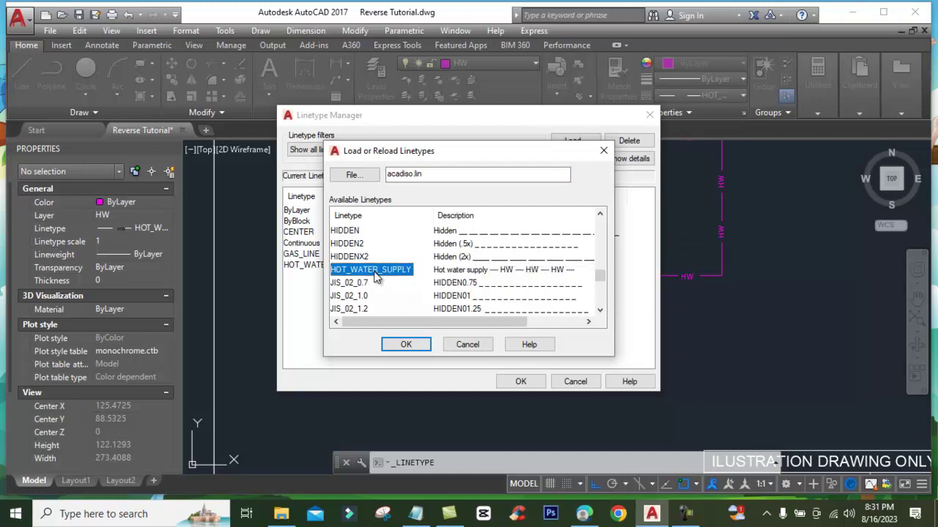
pyautogui.click(407, 343)
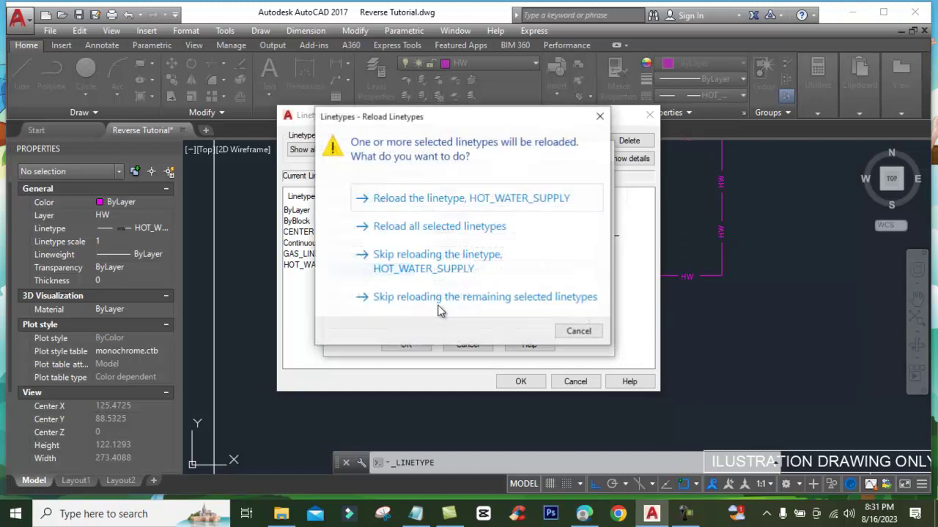
pyautogui.click(600, 116)
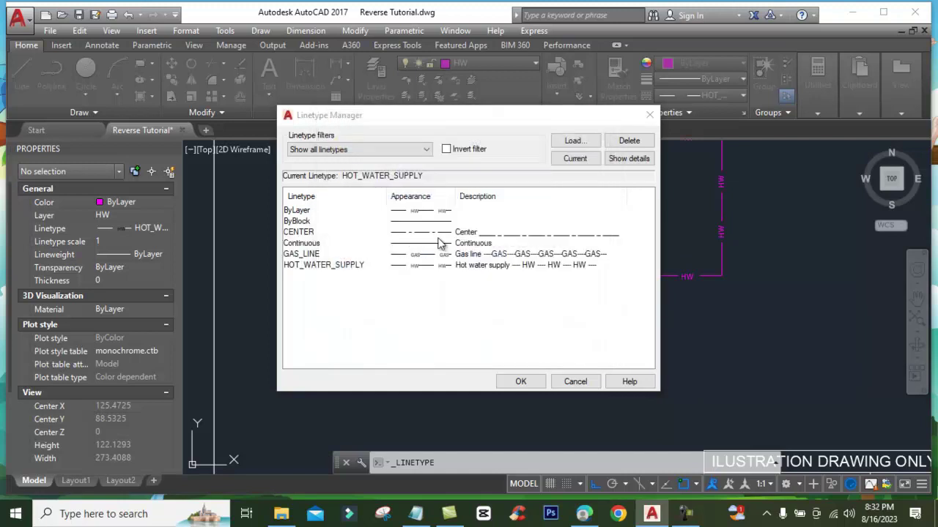
# Look up GAS_LINE in the Load list, then cancel out of both dialogs
pyautogui.click(572, 141)
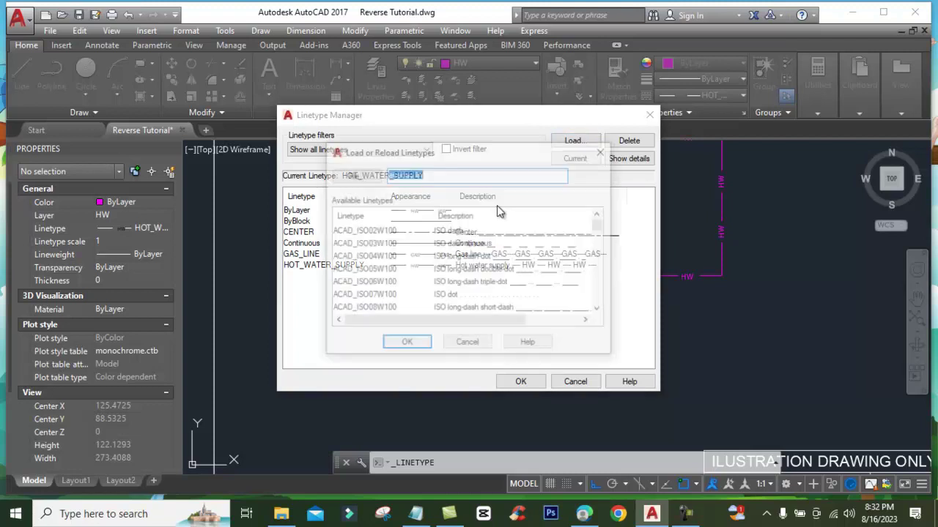
pyautogui.click(371, 271)
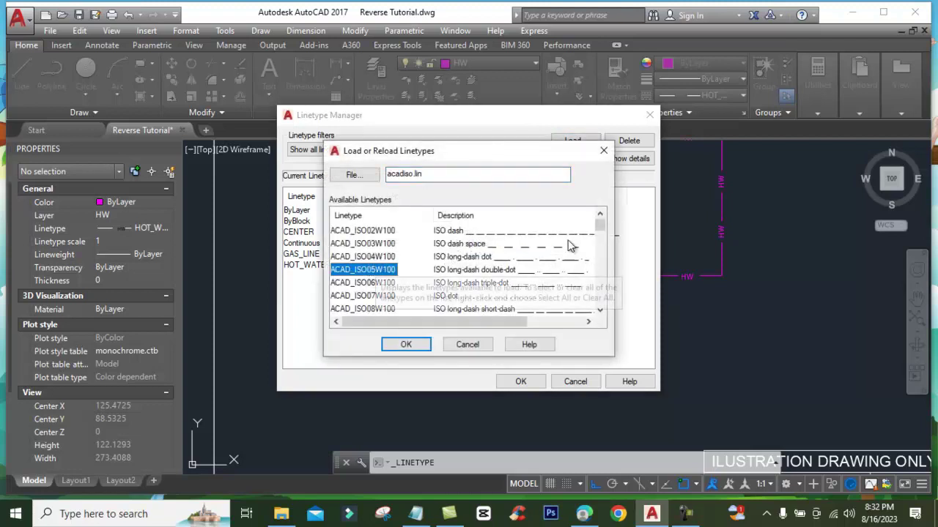
pyautogui.press('g')
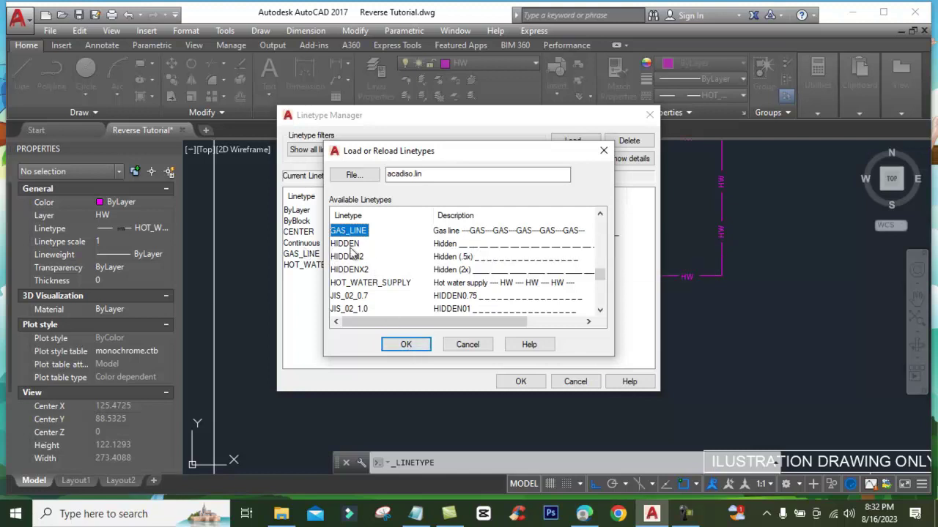
pyautogui.click(467, 344)
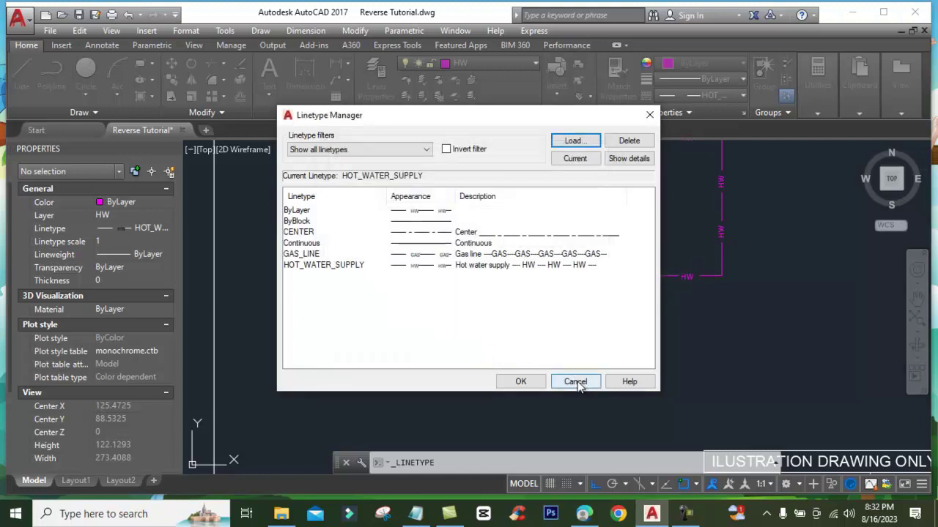
pyautogui.click(575, 381)
pyautogui.moveTo(575, 283); pyautogui.dragTo(542, 279, button='middle')
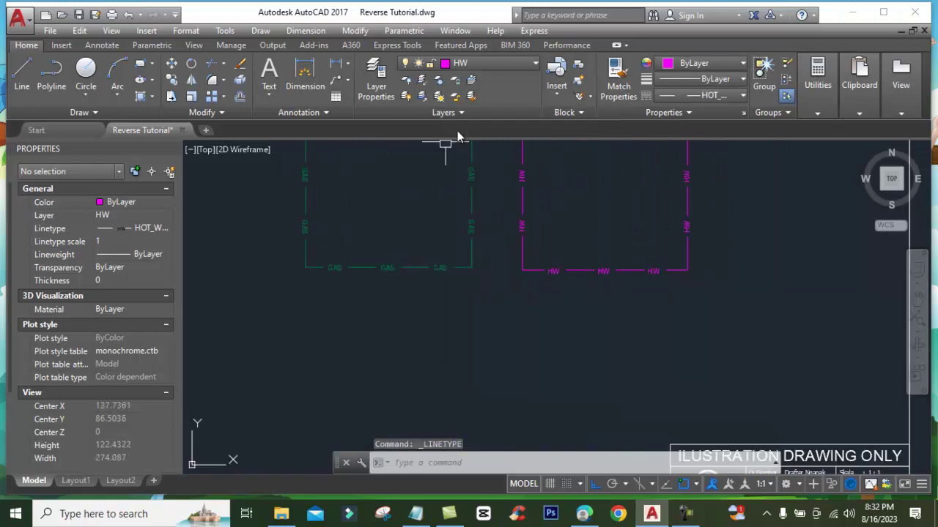
# Make GAS_LINE the current linetype and draw a horizontal line below the GAS rectangle
pyautogui.click(732, 96)
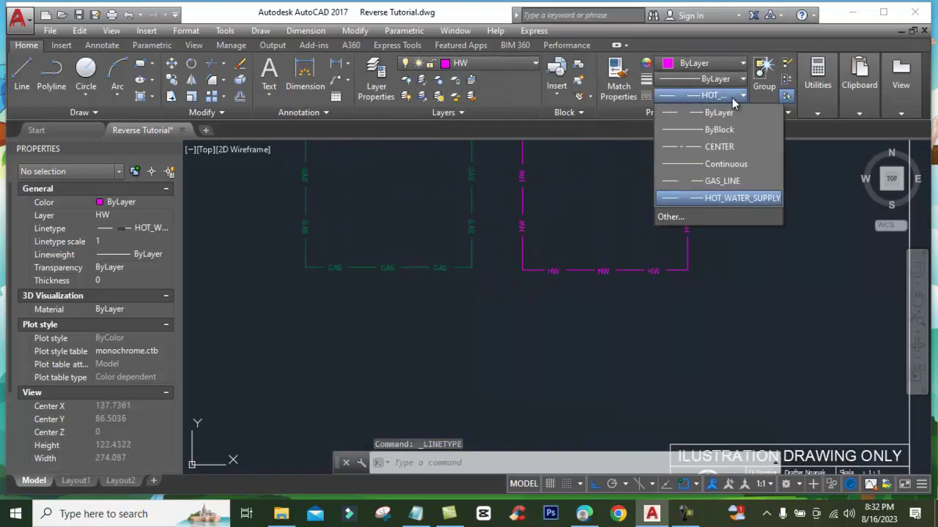
pyautogui.click(724, 183)
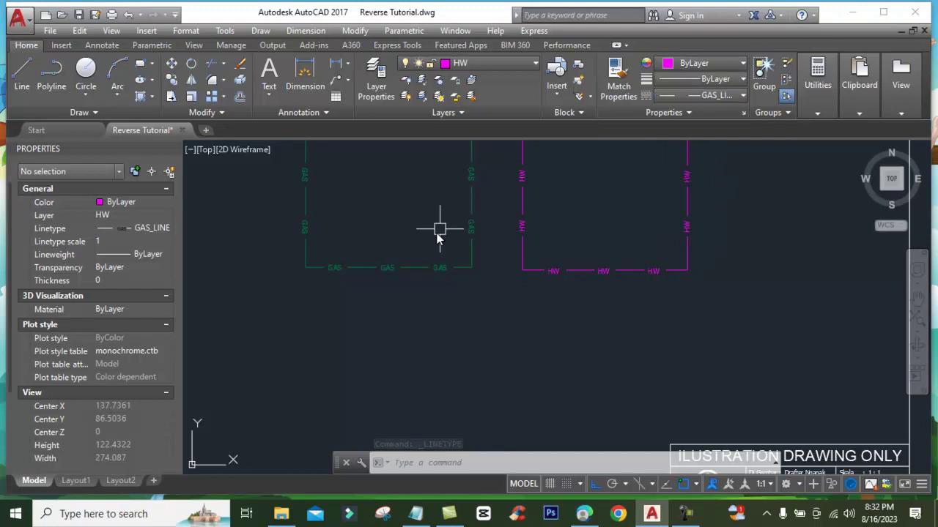
pyautogui.click(22, 73)
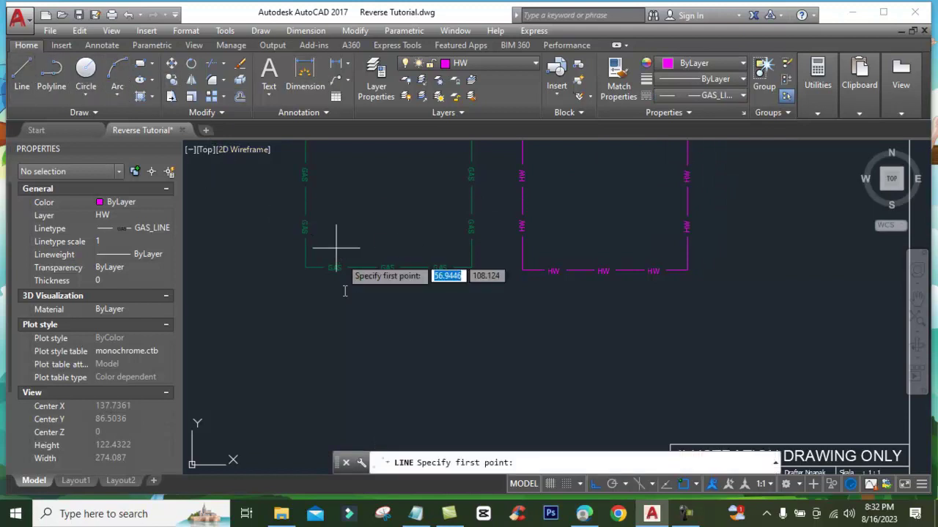
pyautogui.click(328, 332)
pyautogui.click(502, 332)
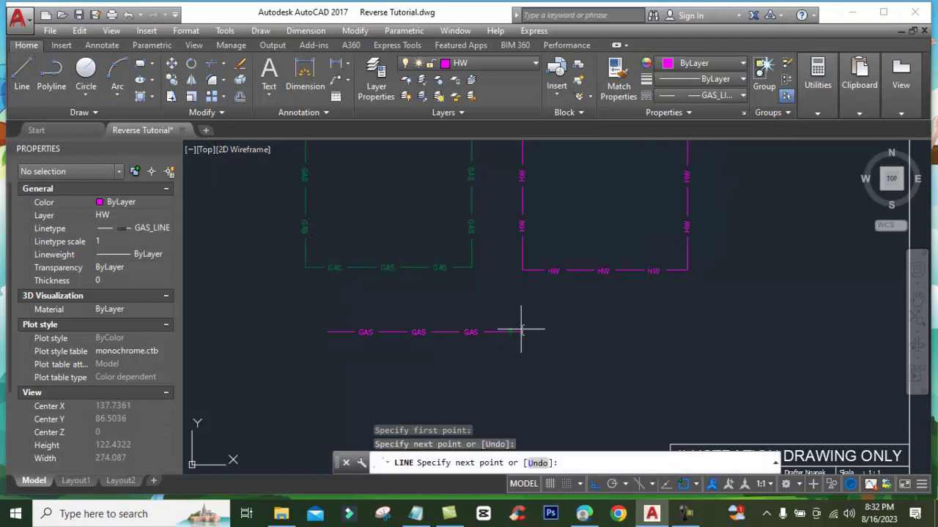
pyautogui.press('Return')
# Set the new GAS line's linetype scale to 0.5 in Properties
pyautogui.scroll(4, 326, 323)
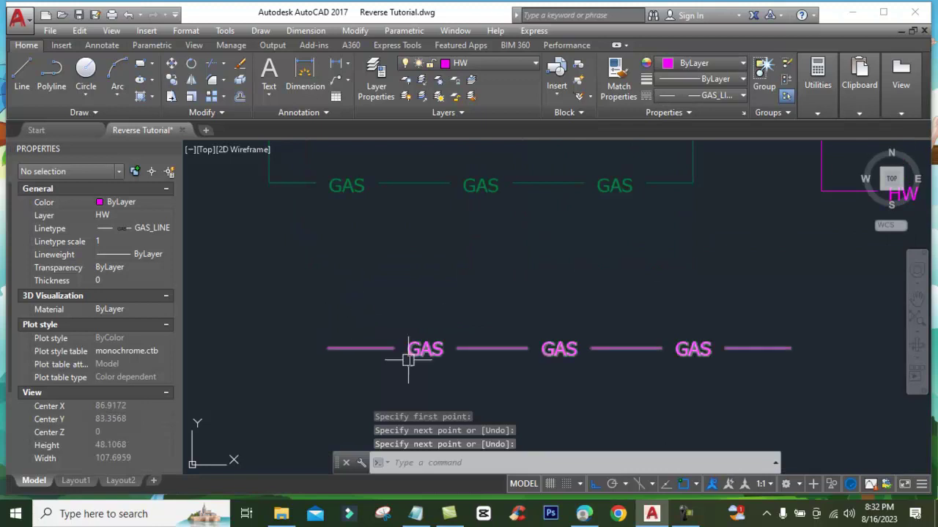
pyautogui.click(388, 349)
pyautogui.click(106, 245)
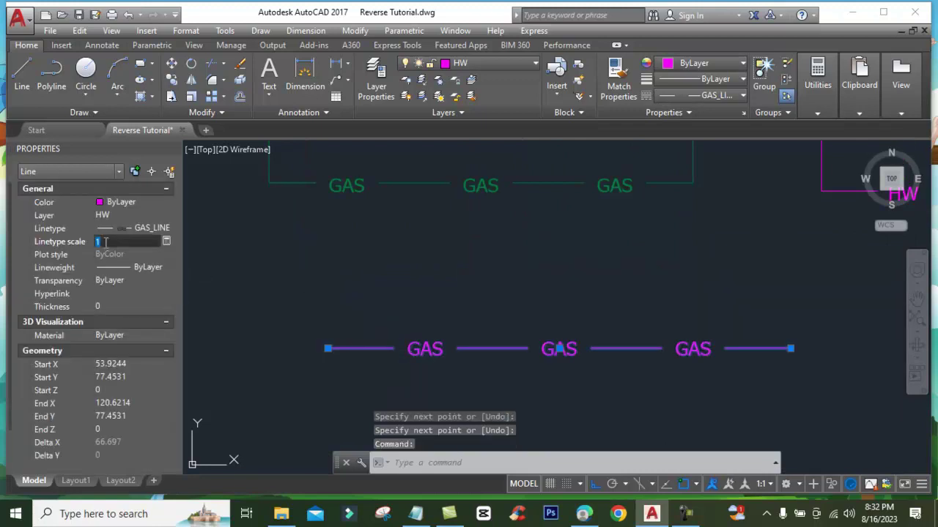
pyautogui.click(70, 247)
pyautogui.write('0.5')
pyautogui.press('Return')
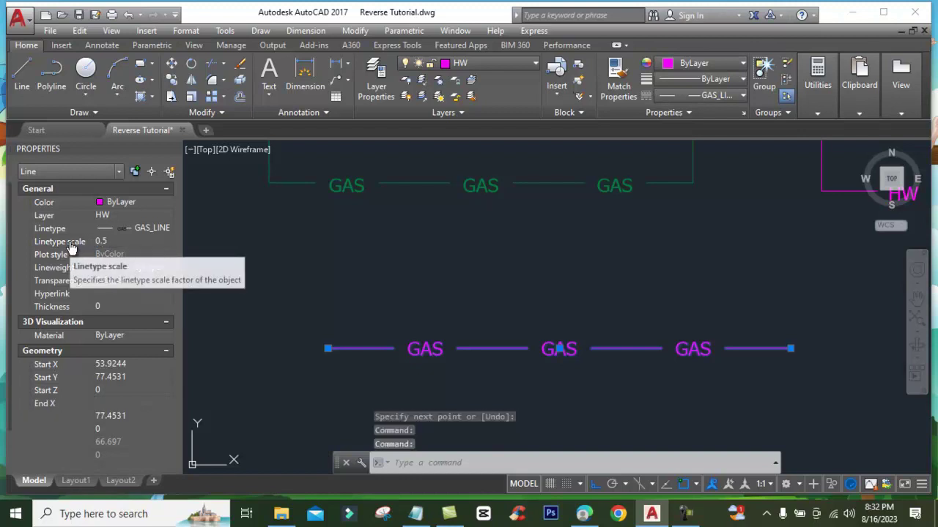
pyautogui.scroll(-4, 422, 342)
pyautogui.scroll(-4, 421, 342)
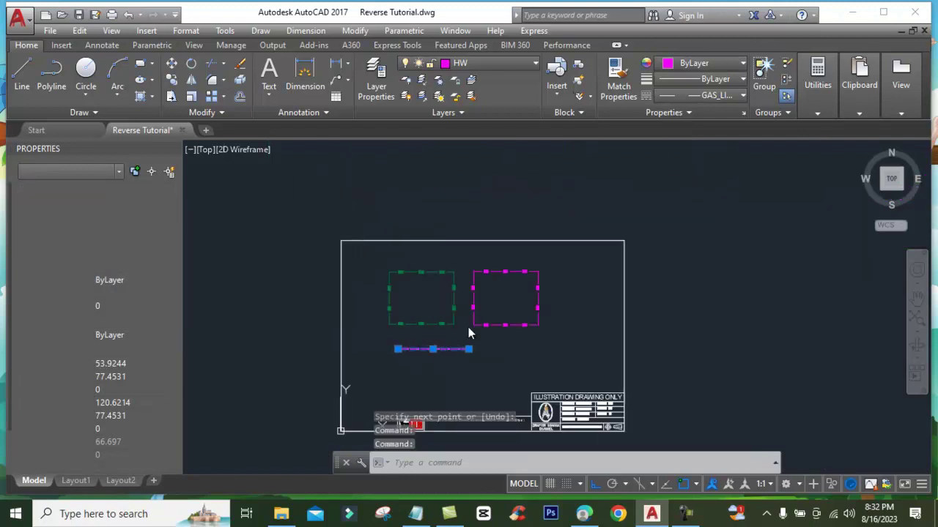
pyautogui.press('Escape')
pyautogui.scroll(4, 433, 320)
pyautogui.scroll(-2, 435, 310)
pyautogui.scroll(2, 435, 311)
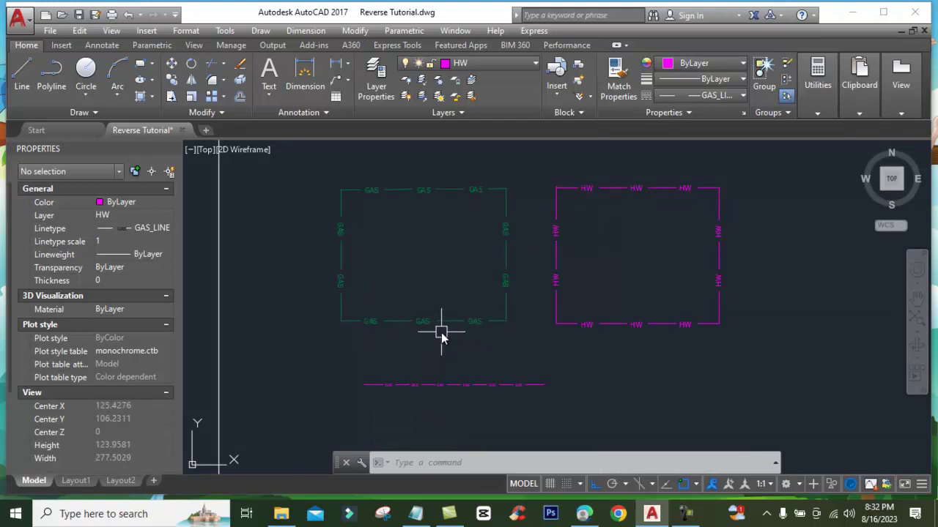
pyautogui.click(222, 114)
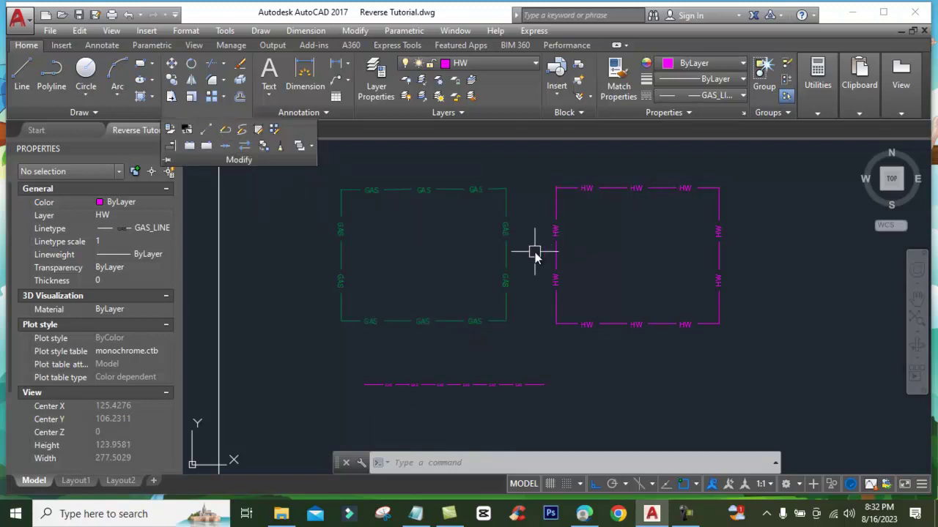
pyautogui.scroll(-2, 510, 254)
pyautogui.scroll(2, 448, 249)
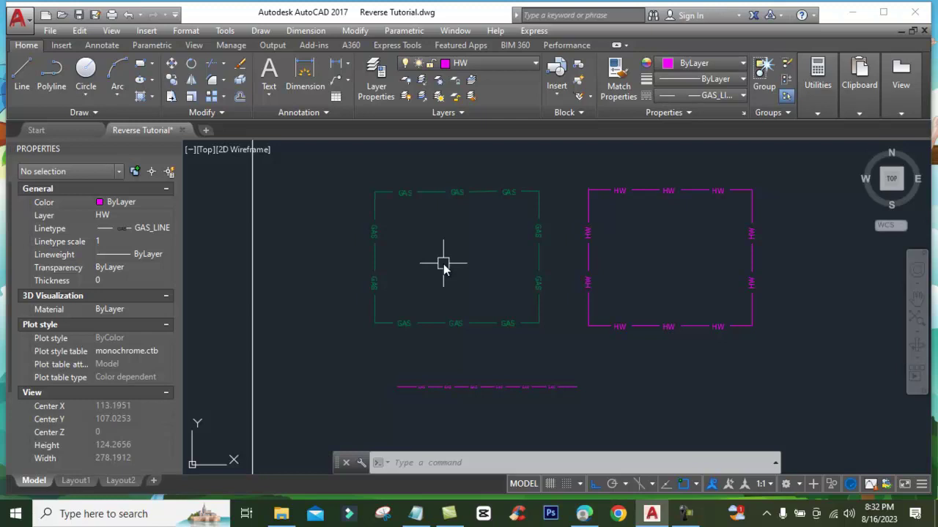
pyautogui.click(686, 513)
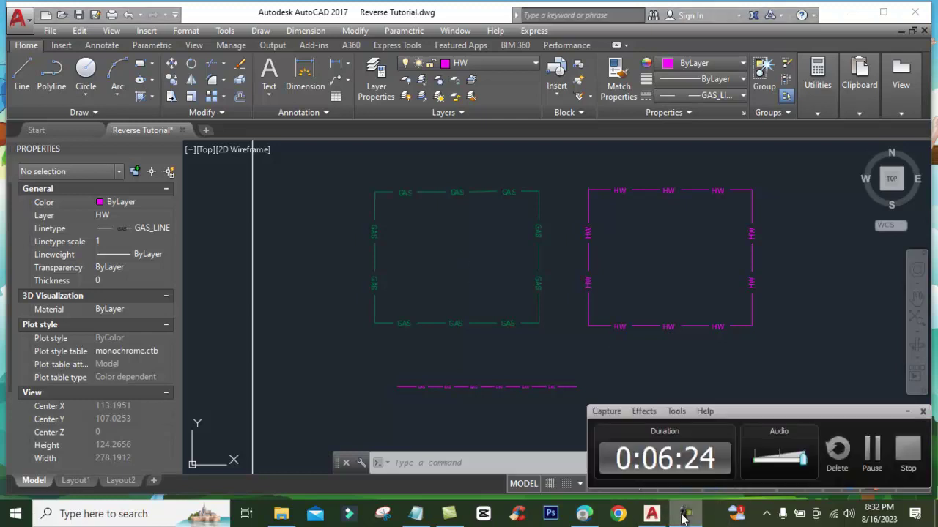